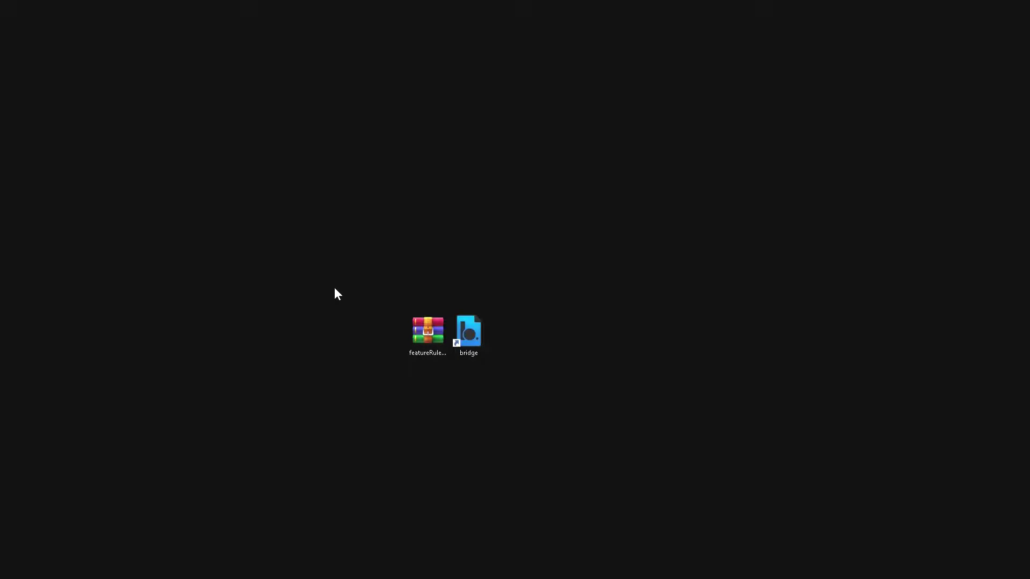
# - Extract the featureRuleGenerator-v0.0.7 zip into its own folder and delete the zip
pyautogui.rightClick(414, 331)
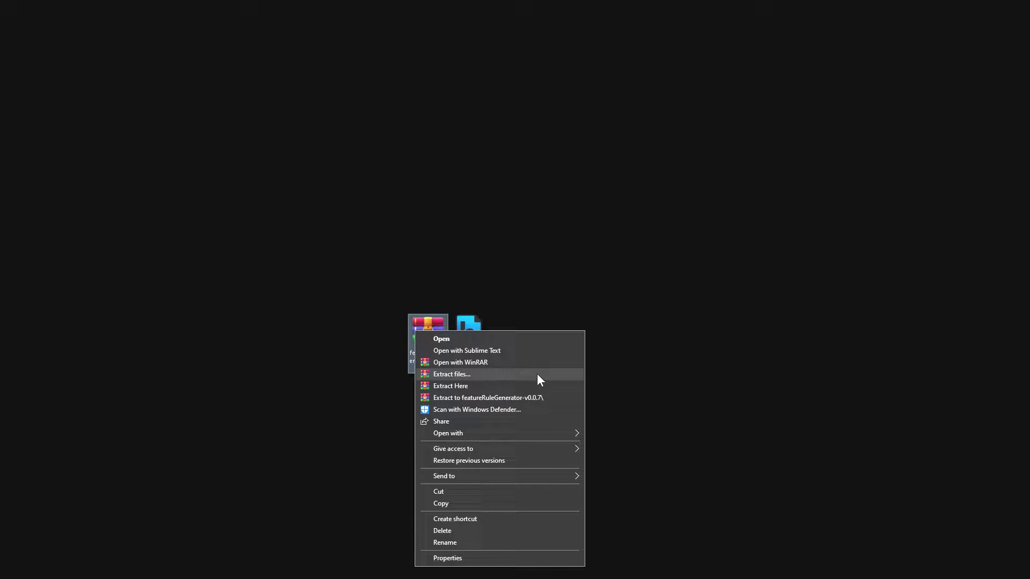
pyautogui.click(489, 398)
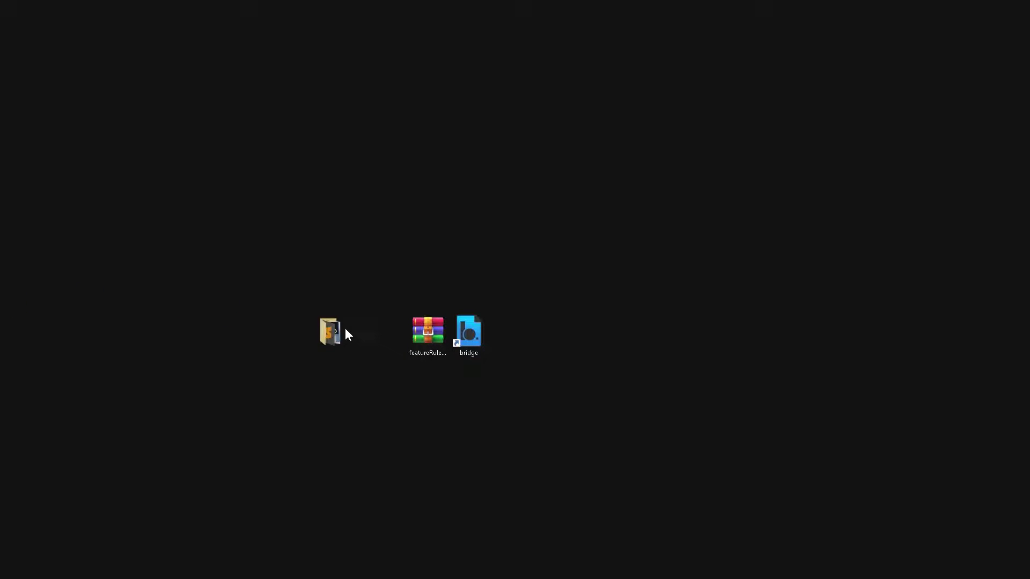
pyautogui.moveTo(443, 350); pyautogui.dragTo(421, 338)
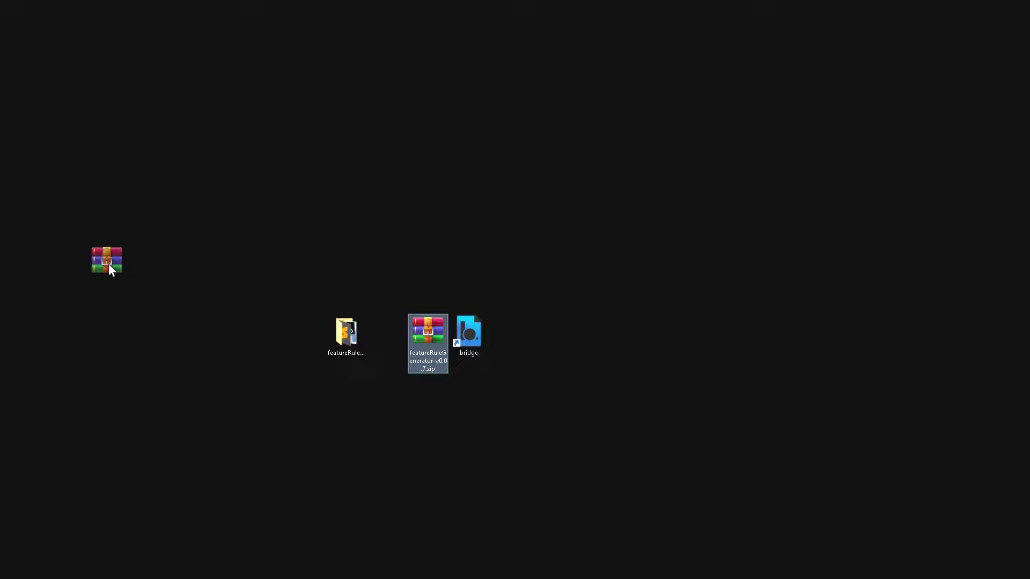
pyautogui.press('Delete')
# - Launch featureRuleGenerator.exe from the extracted featureRuleGenerator-v0.0.7 folder
pyautogui.doubleClick(343, 328)
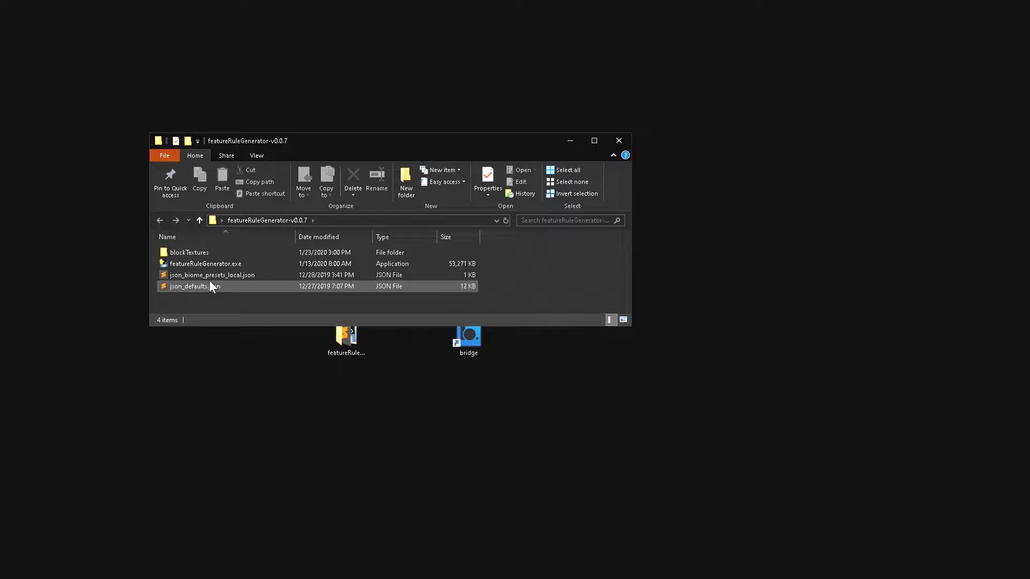
pyautogui.click(244, 259)
pyautogui.doubleClick(244, 263)
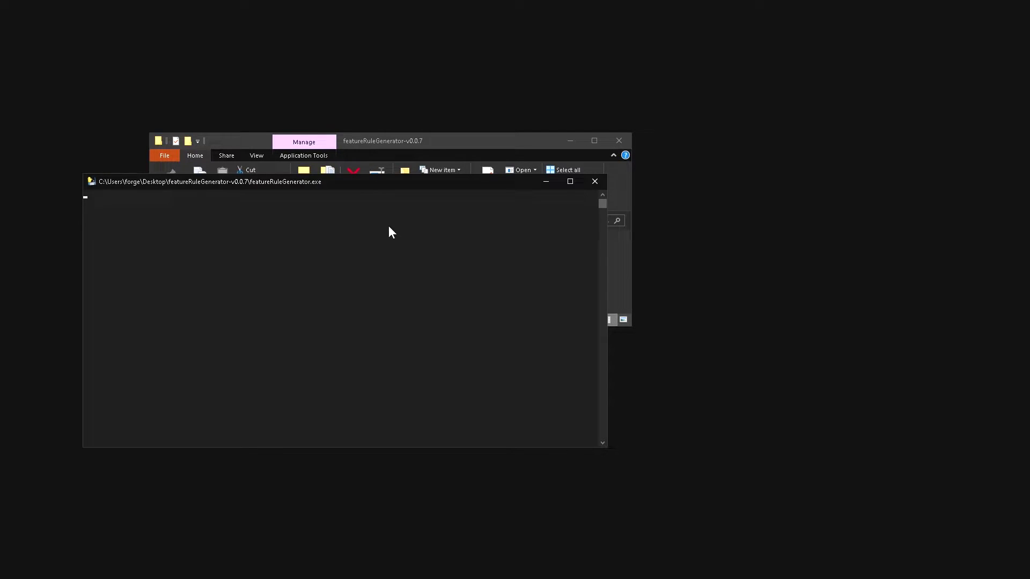
# - Read license.txt, close it, and accept the license by entering true at the console
pyautogui.moveTo(439, 156); pyautogui.dragTo(573, 121)
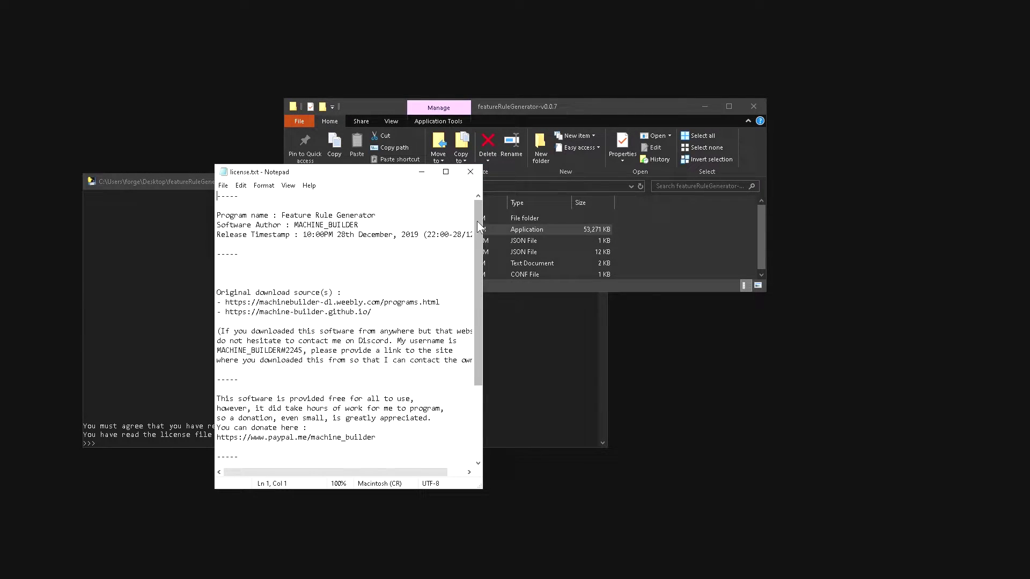
pyautogui.scroll(-3, 477, 224)
pyautogui.scroll(3, 372, 399)
pyautogui.click(479, 179)
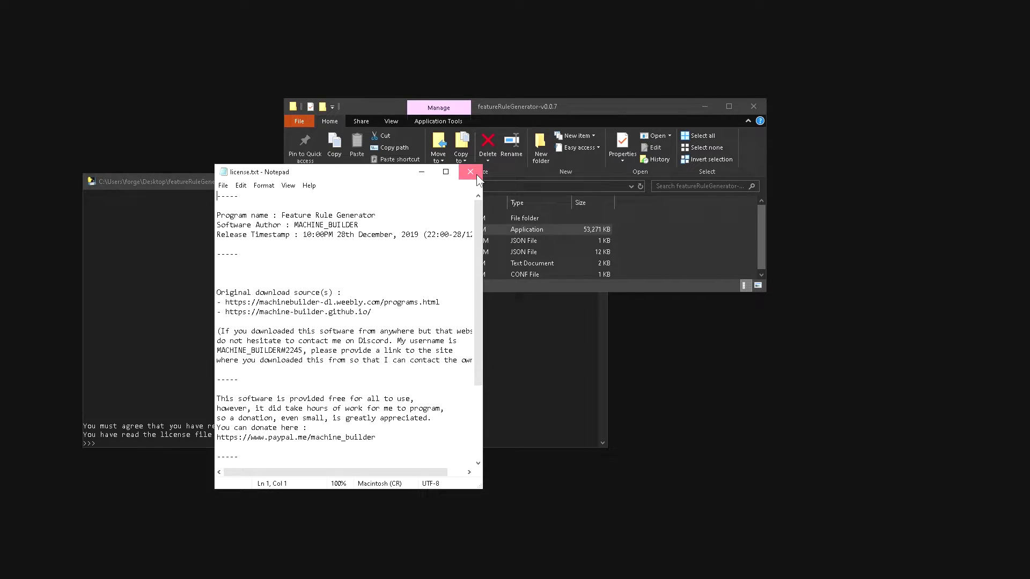
pyautogui.write('true')
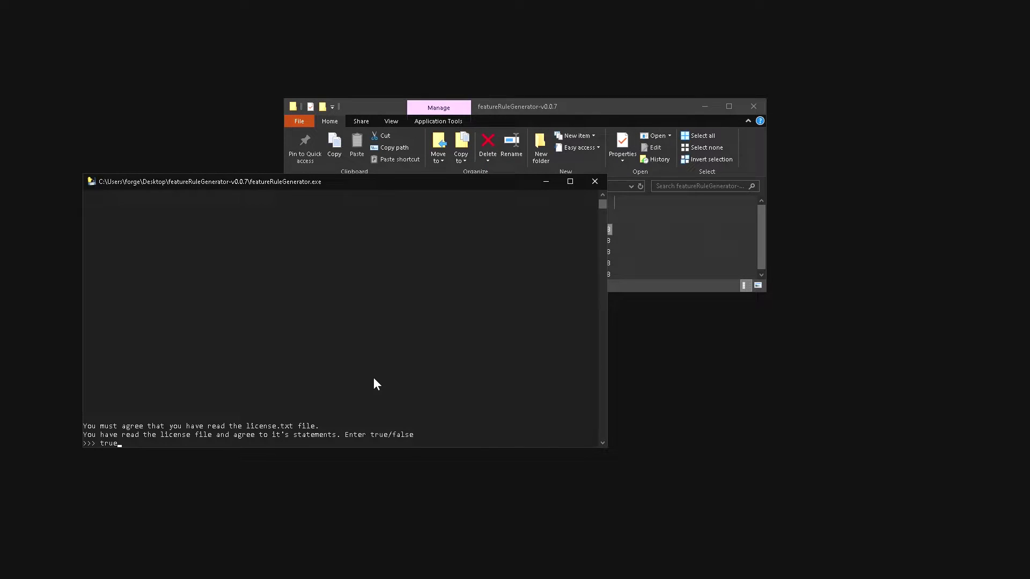
pyautogui.press('Return')
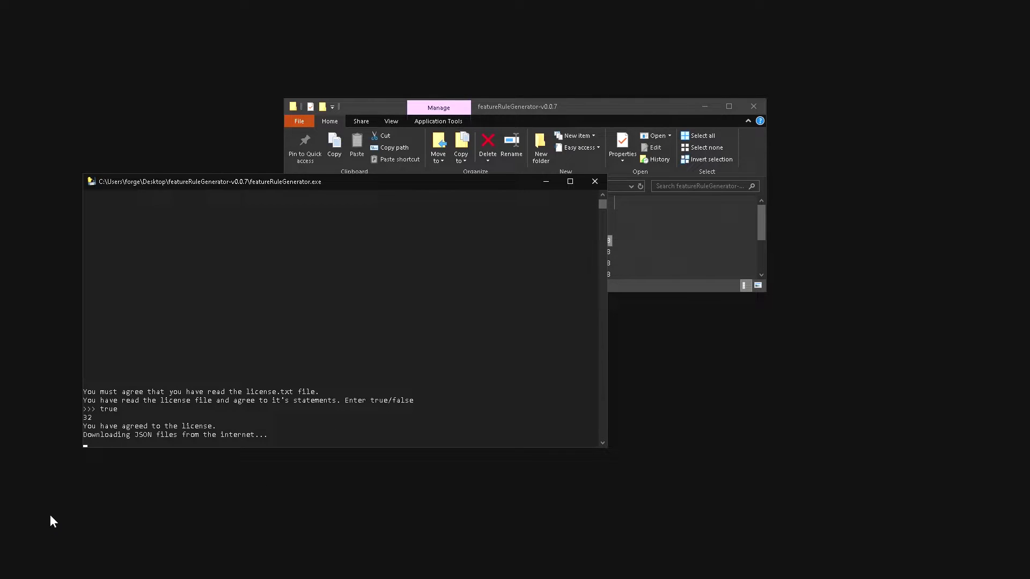
# - Choose the Test world, fill in its folder path, and load it into memory
pyautogui.moveTo(545, 286); pyautogui.dragTo(440, 179)
pyautogui.doubleClick(439, 174)
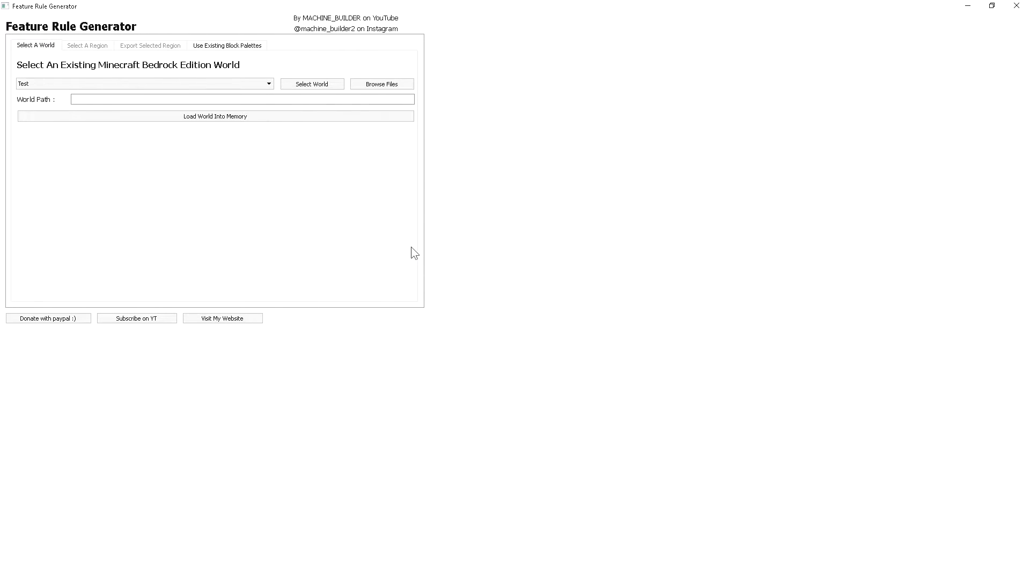
pyautogui.moveTo(557, 4); pyautogui.dragTo(437, 57)
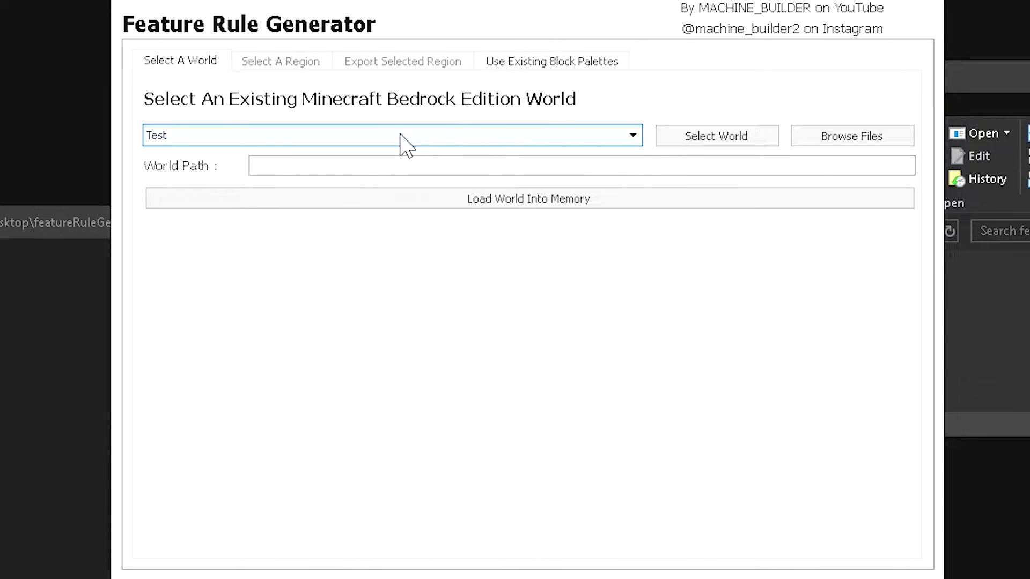
pyautogui.click(401, 138)
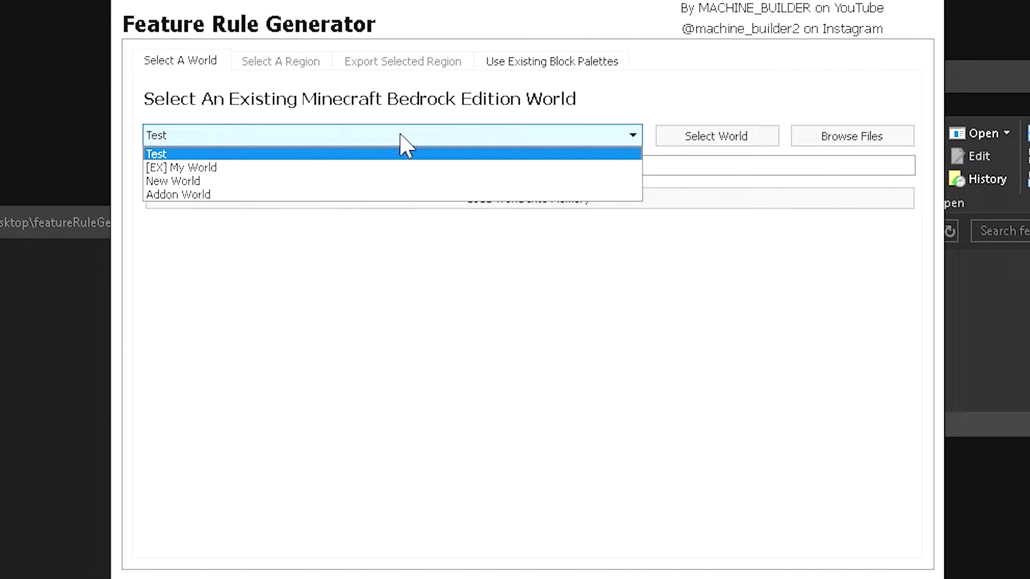
pyautogui.click(359, 154)
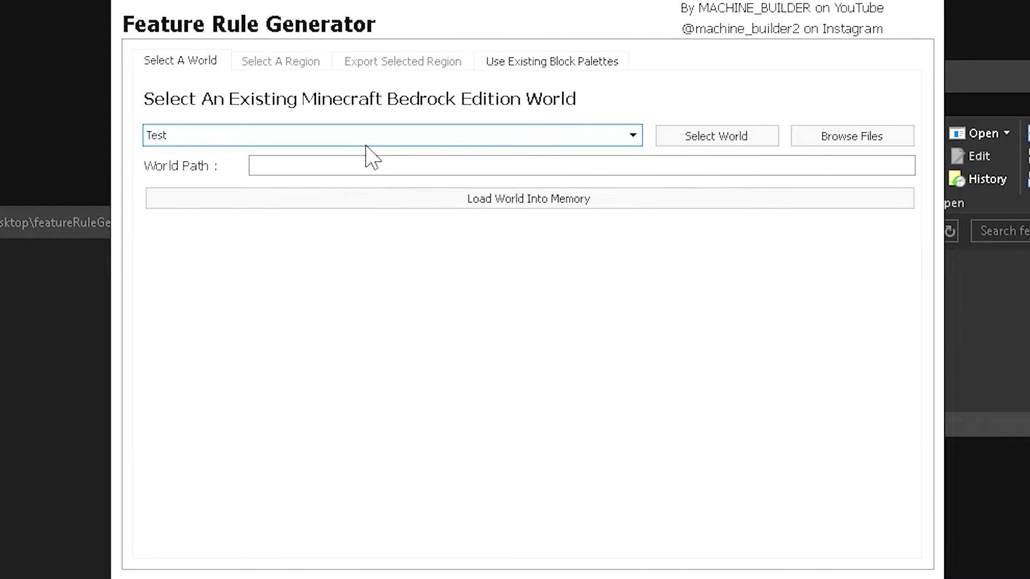
pyautogui.click(686, 142)
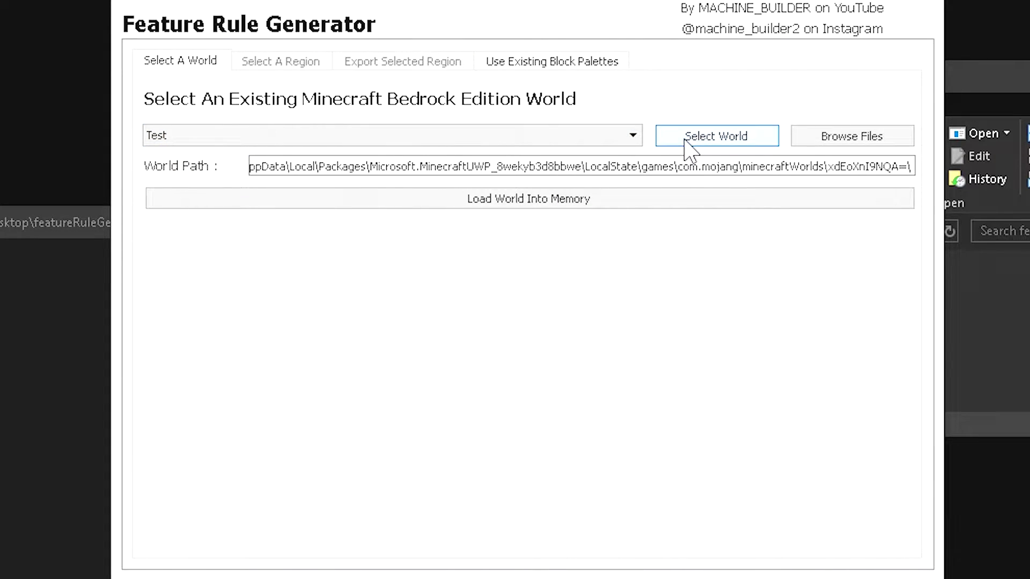
pyautogui.click(535, 200)
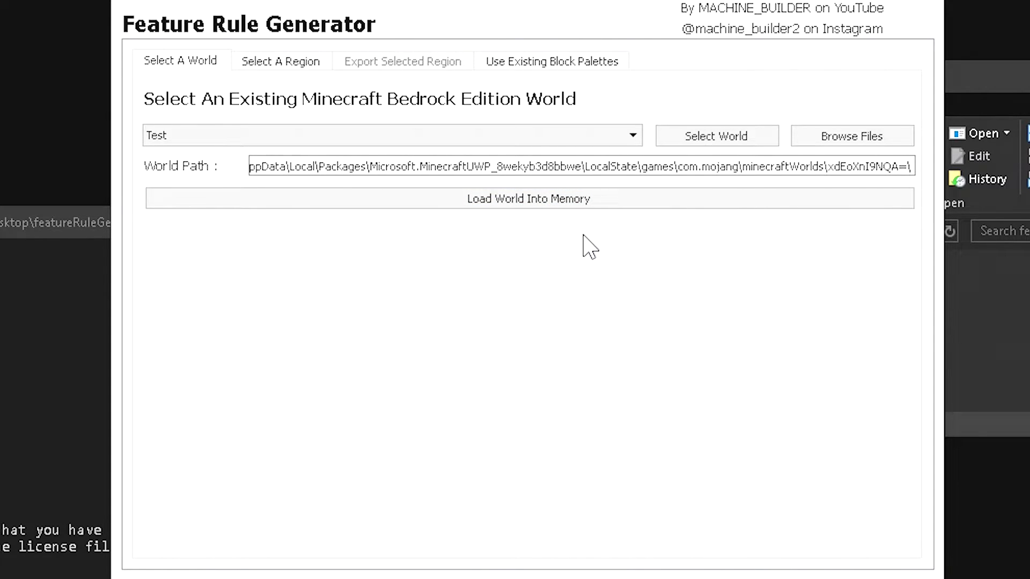
pyautogui.click(291, 62)
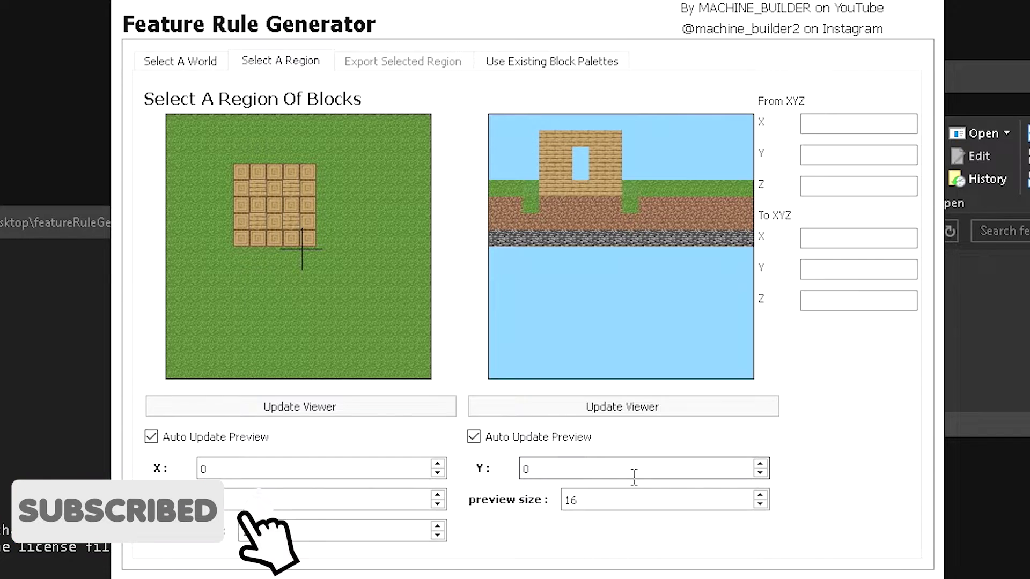
# - Raise the side preview Y to 7 and select the house from -1,3,0 to 3,13,4
pyautogui.click(760, 463)
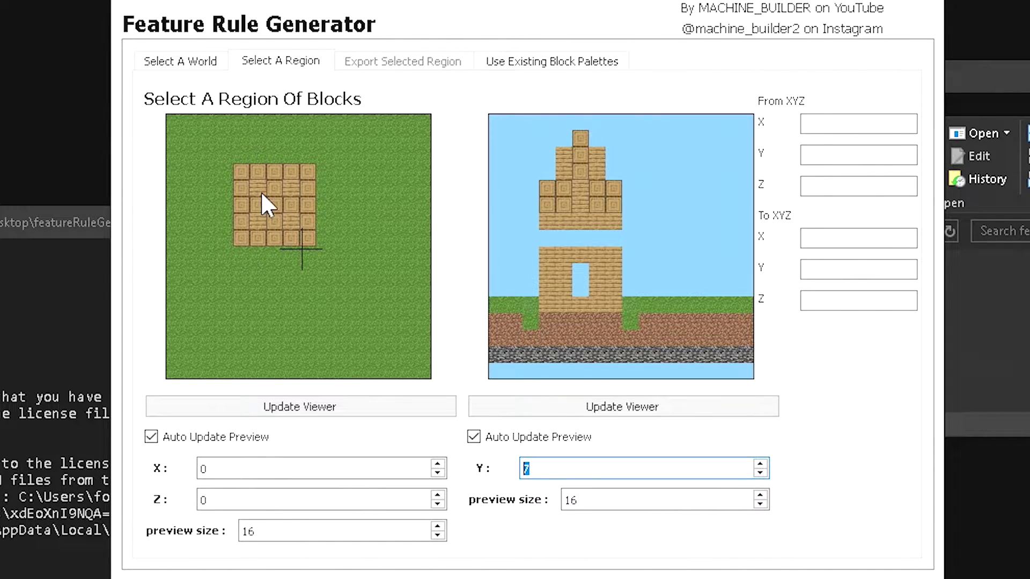
pyautogui.click(311, 236)
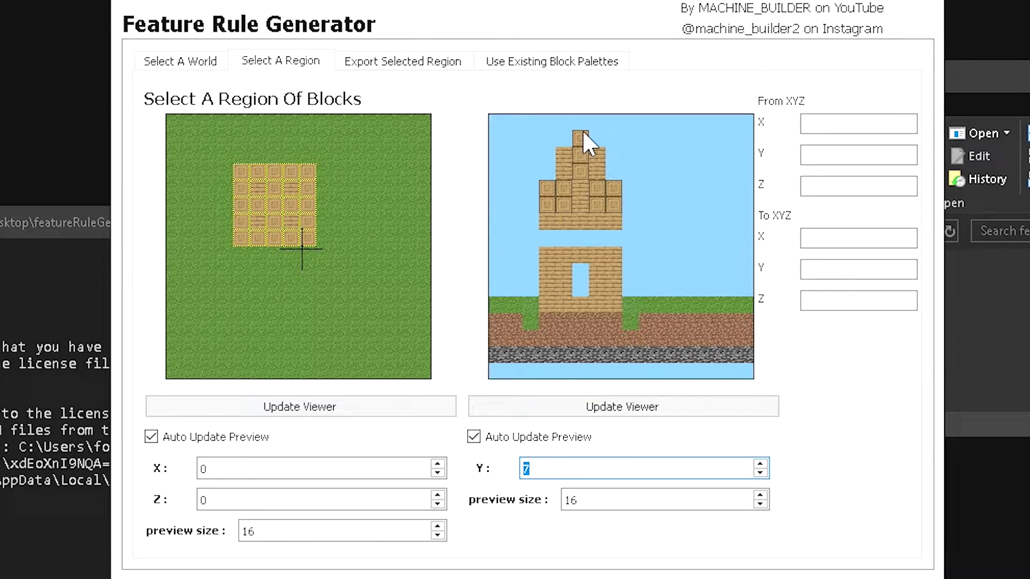
pyautogui.click(544, 298)
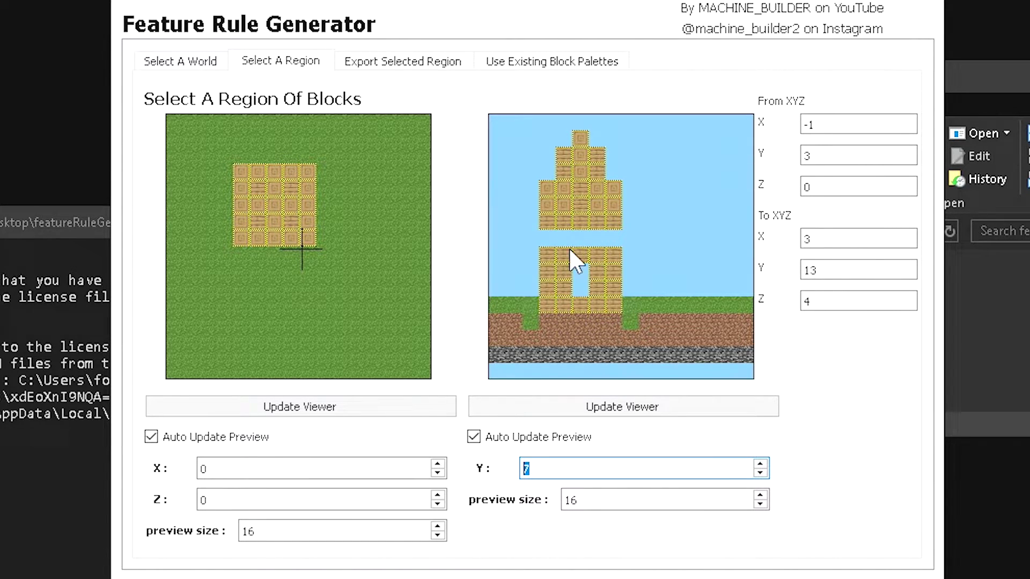
pyautogui.click(399, 62)
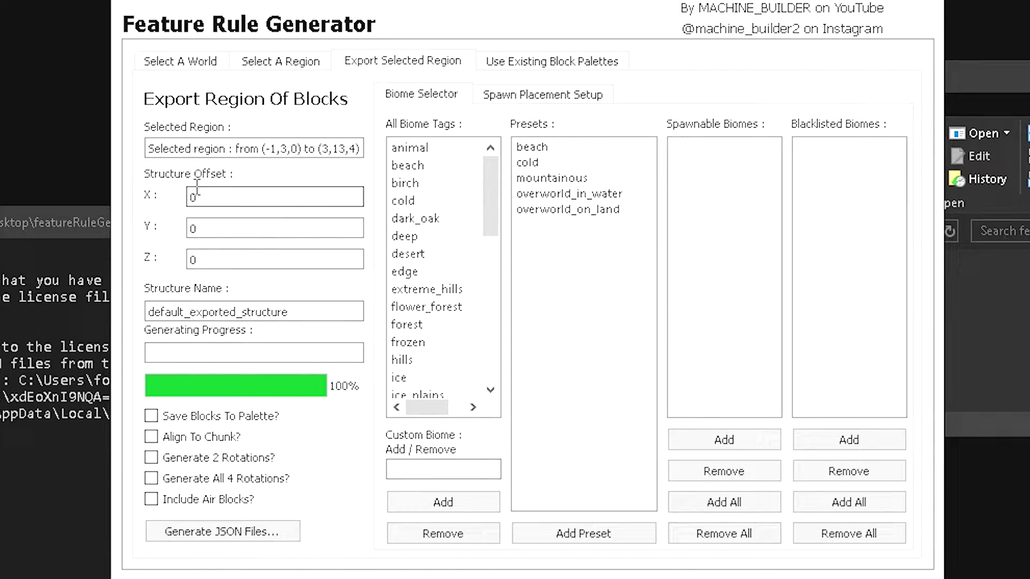
# - Set structure offset Y to -1, name it test_structure, and enable all 4 rotations
pyautogui.click(239, 196)
pyautogui.doubleClick(195, 228)
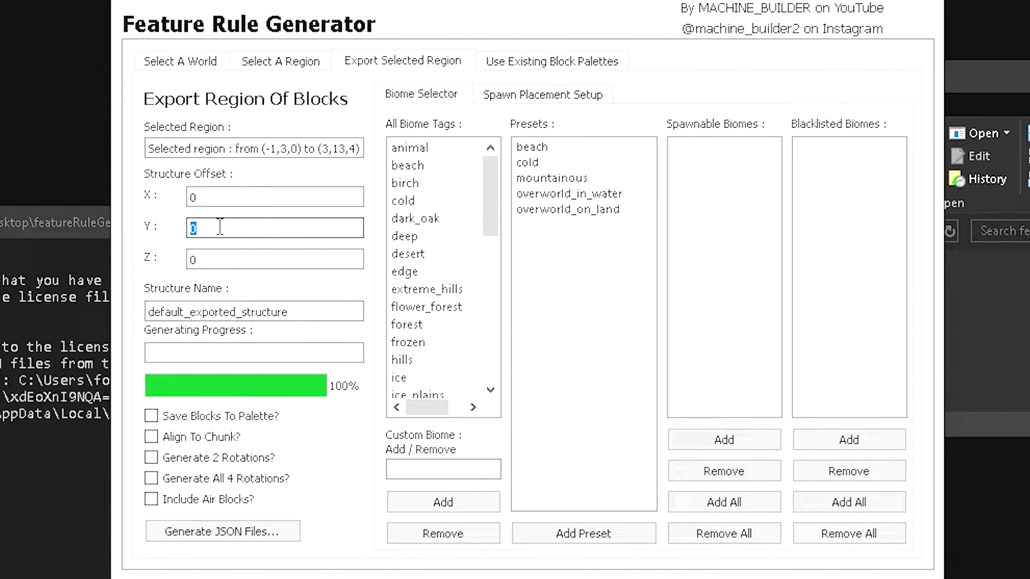
pyautogui.press('BackSpace')
pyautogui.write('-1')
pyautogui.doubleClick(239, 312)
pyautogui.write('test_struc')
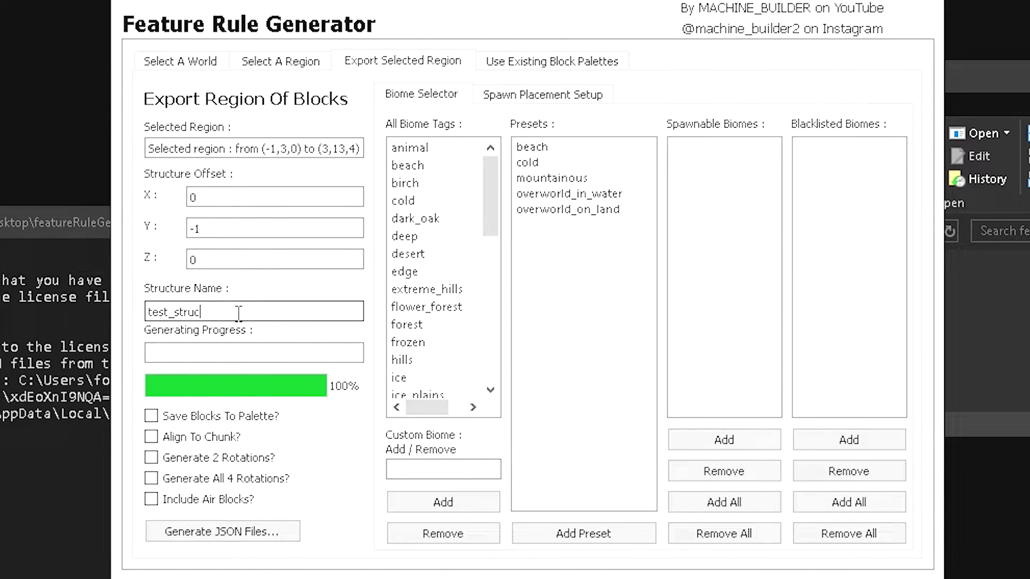
pyautogui.write('ture')
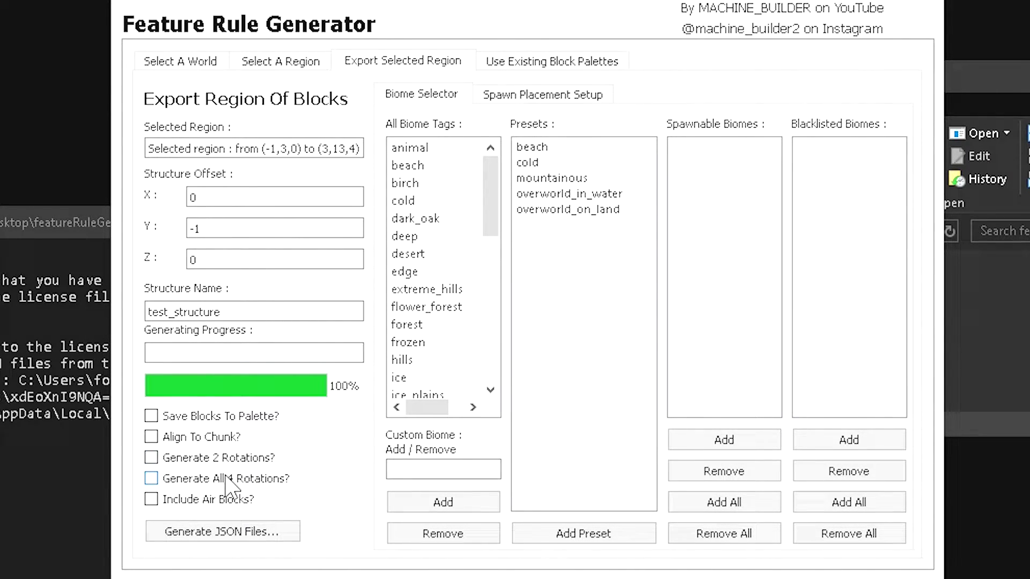
pyautogui.click(262, 479)
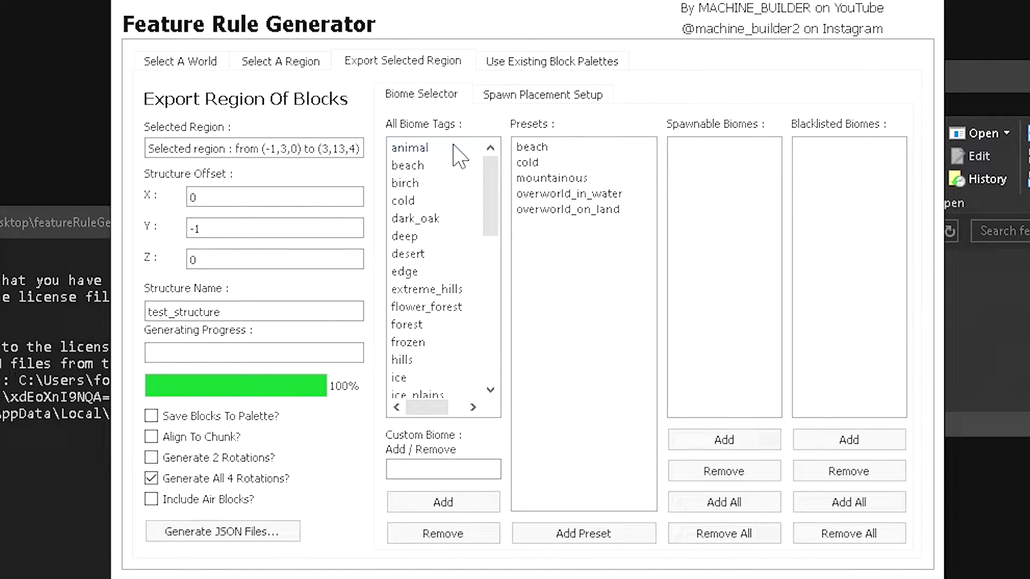
# - Try the desert, overworld_in_water, beach and cold presets, adding cold's biomes as spawnable
pyautogui.moveTo(494, 188); pyautogui.dragTo(490, 167)
pyautogui.click(423, 254)
pyautogui.click(564, 194)
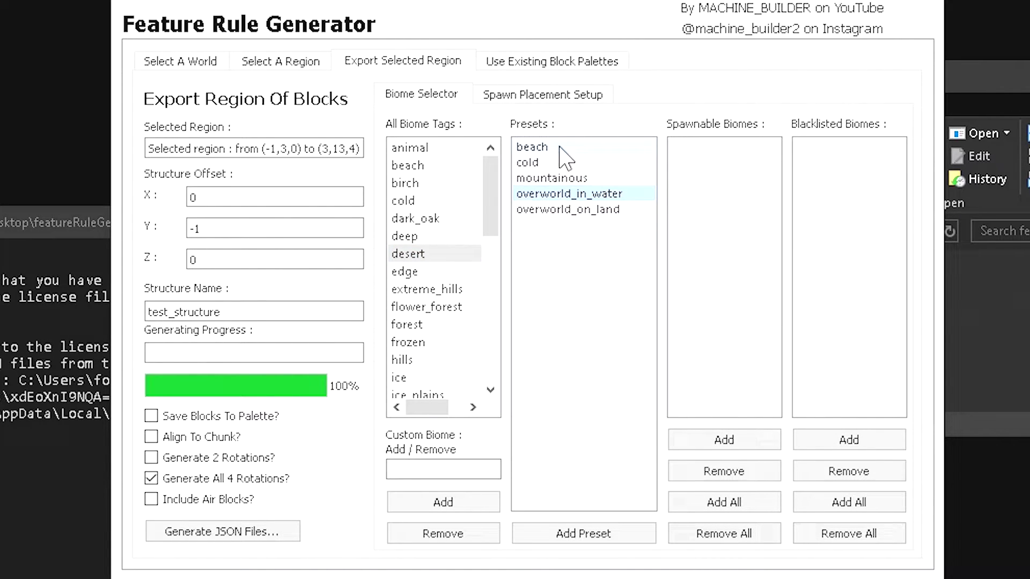
pyautogui.click(584, 148)
pyautogui.click(701, 284)
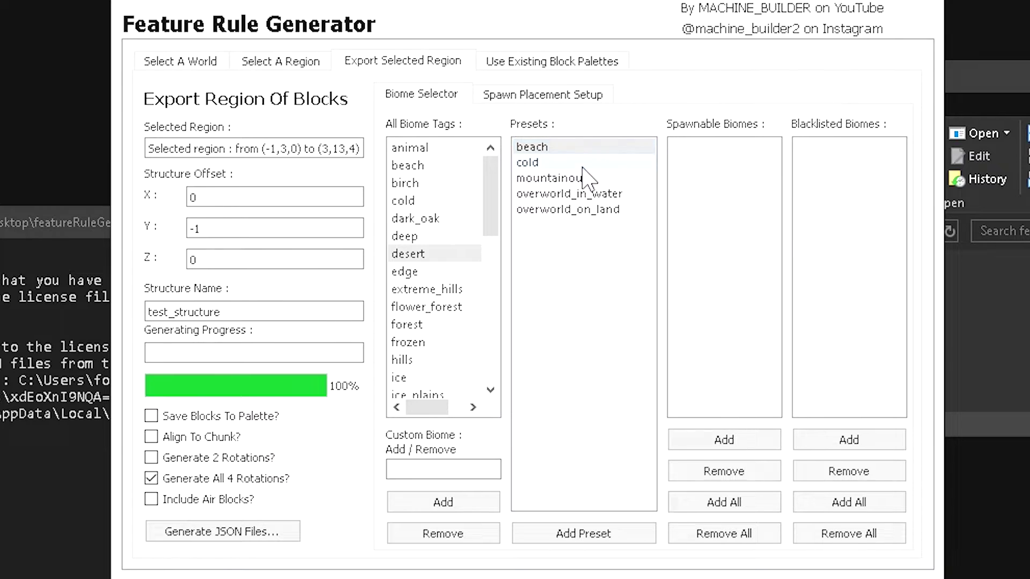
pyautogui.click(555, 166)
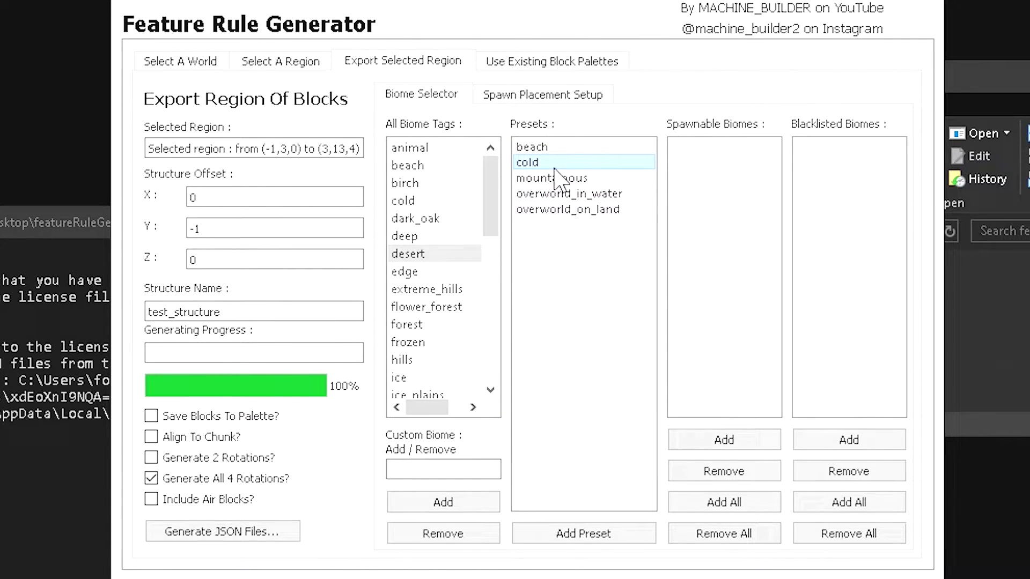
pyautogui.click(572, 534)
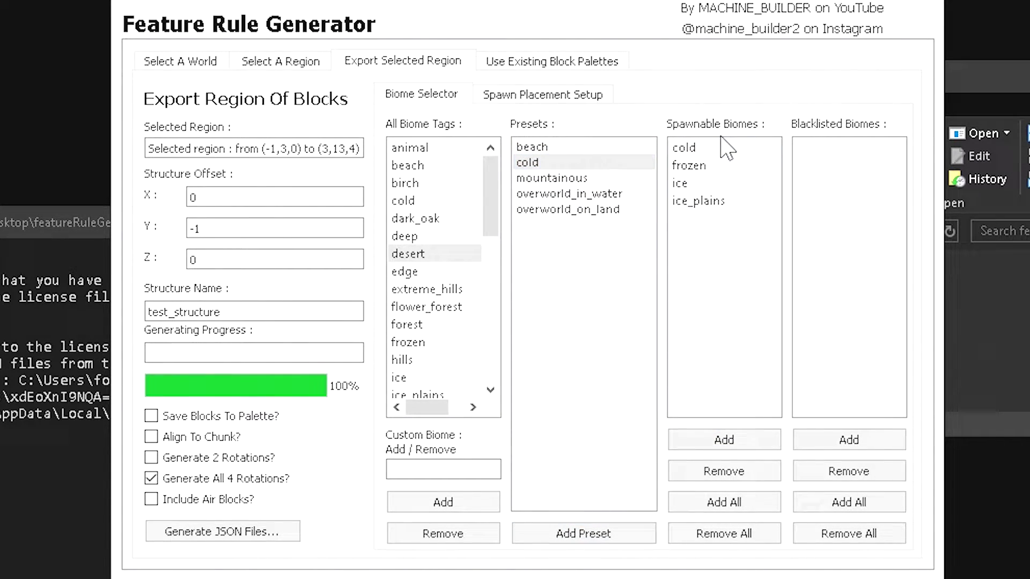
# - Clear spawnables, then test the mountainous and overworld_in_water presets, clearing each afterwards
pyautogui.click(741, 533)
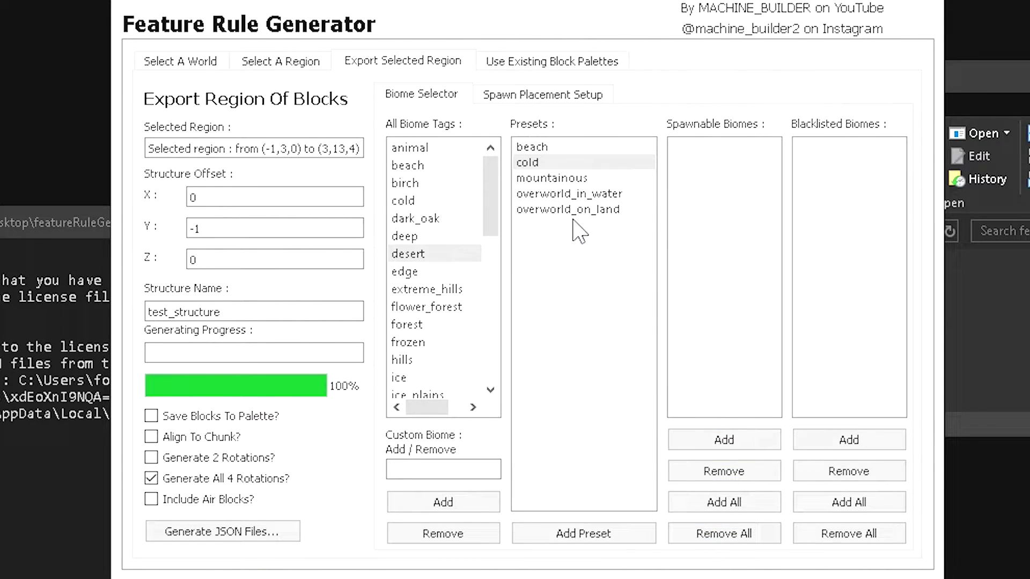
pyautogui.click(558, 179)
pyautogui.click(601, 533)
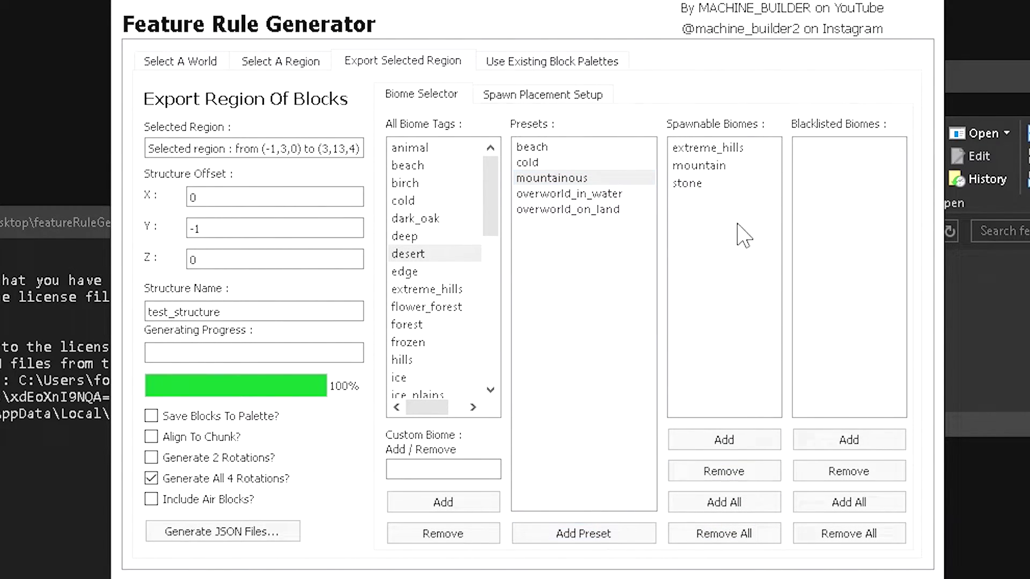
pyautogui.click(741, 534)
pyautogui.click(601, 194)
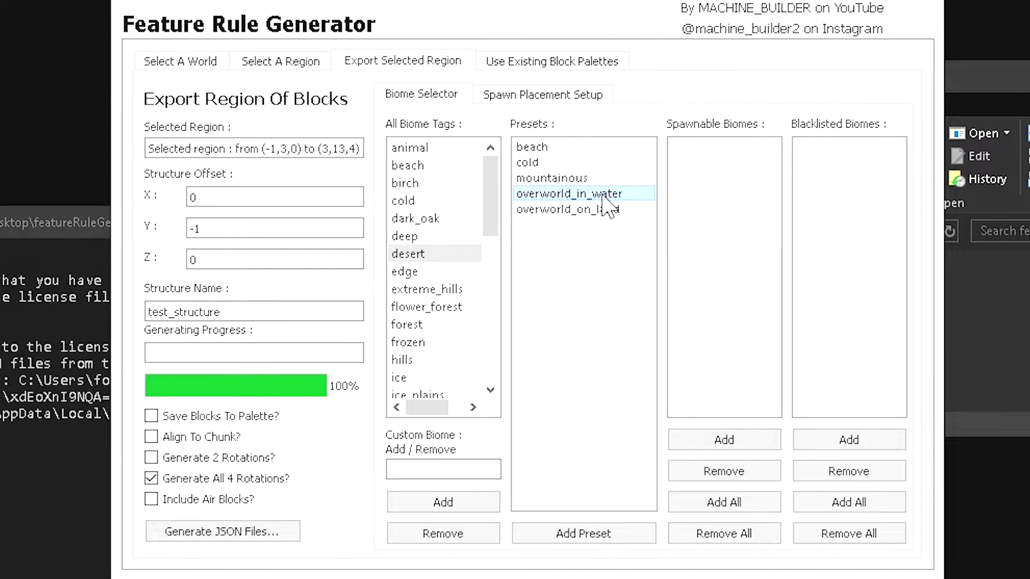
pyautogui.click(640, 534)
pyautogui.click(726, 532)
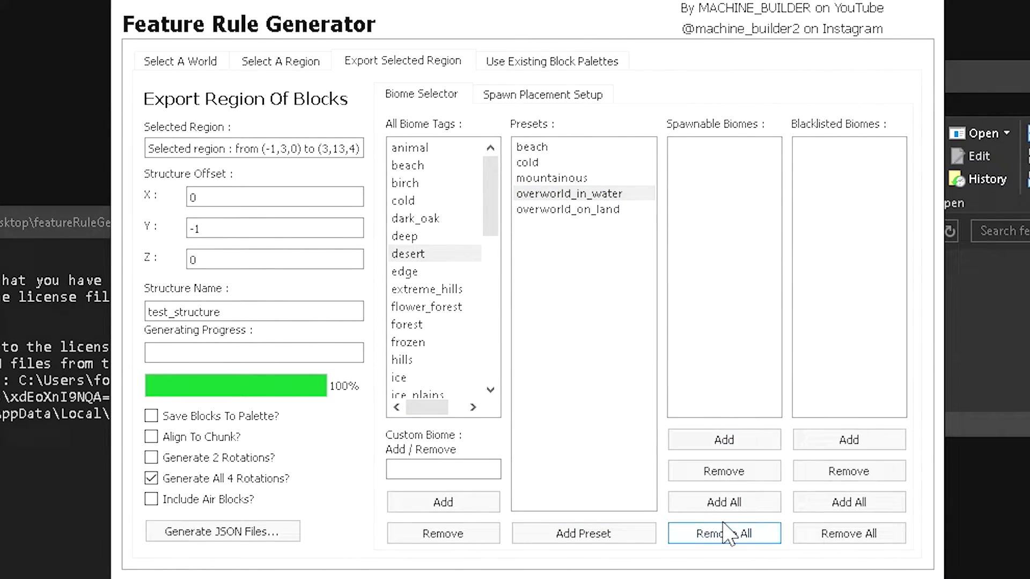
# - Apply overworld_on_land, clear its spawnables keeping the blacklist, and add desert as spawnable
pyautogui.click(577, 210)
pyautogui.click(615, 537)
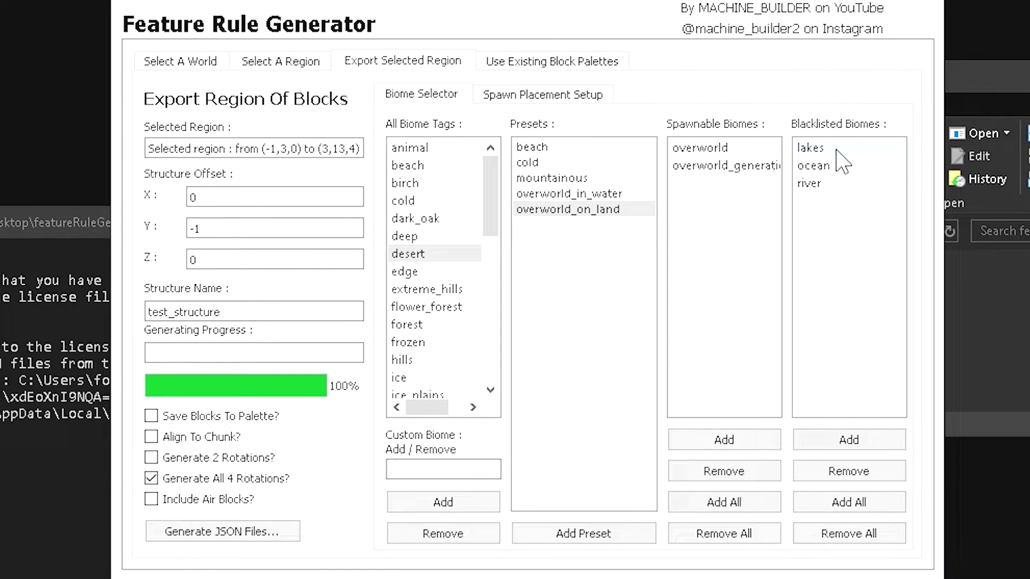
pyautogui.click(721, 536)
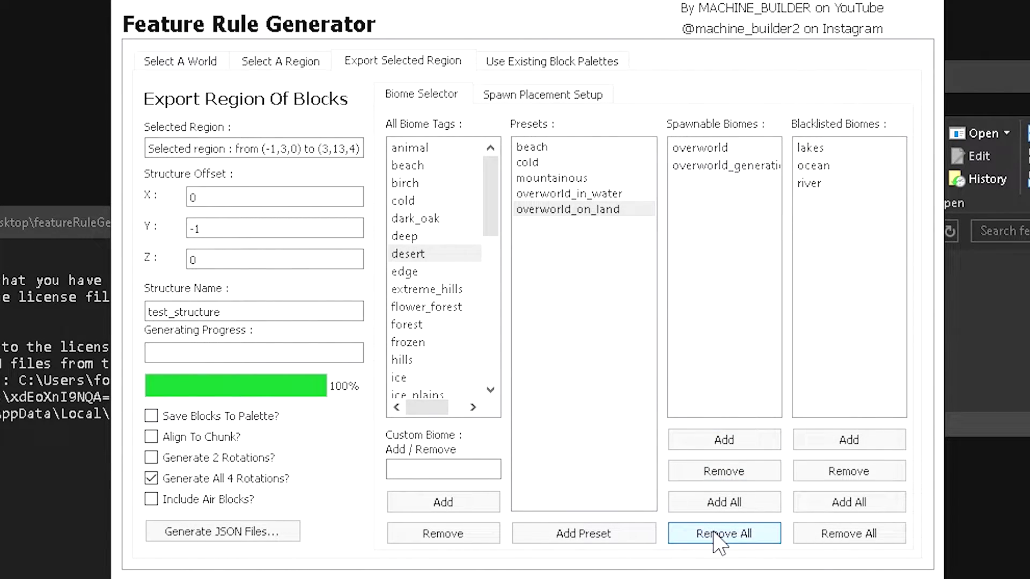
pyautogui.click(493, 506)
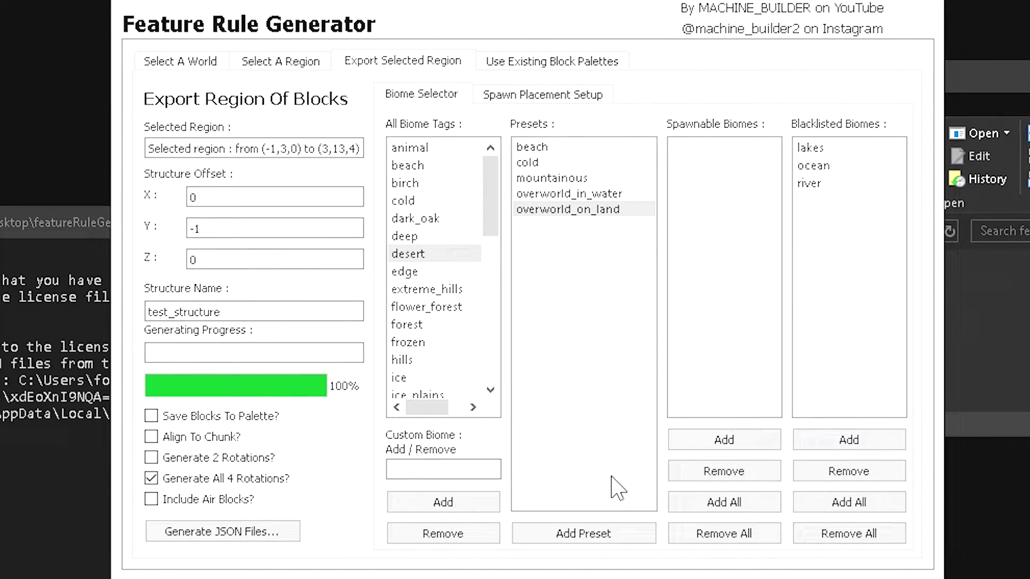
pyautogui.click(691, 448)
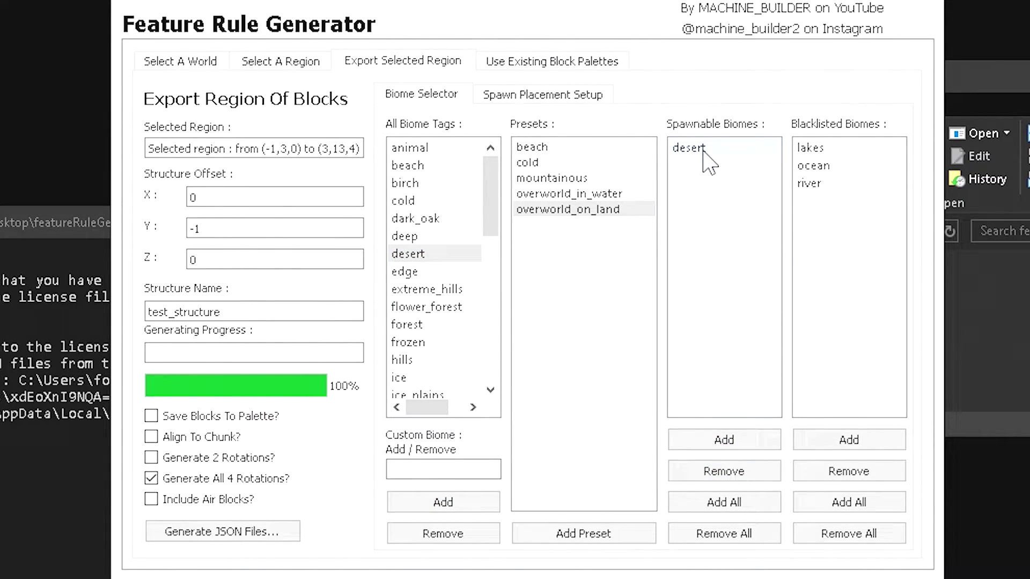
# - Add a custom 'volcano' biome tag, then remove it again
pyautogui.click(434, 466)
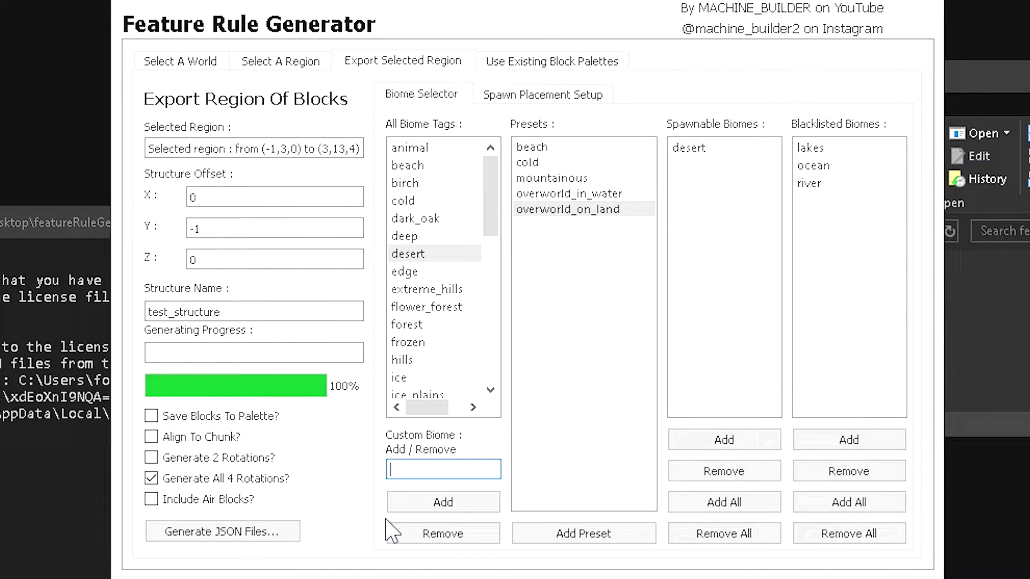
pyautogui.write('volcano')
pyautogui.click(421, 505)
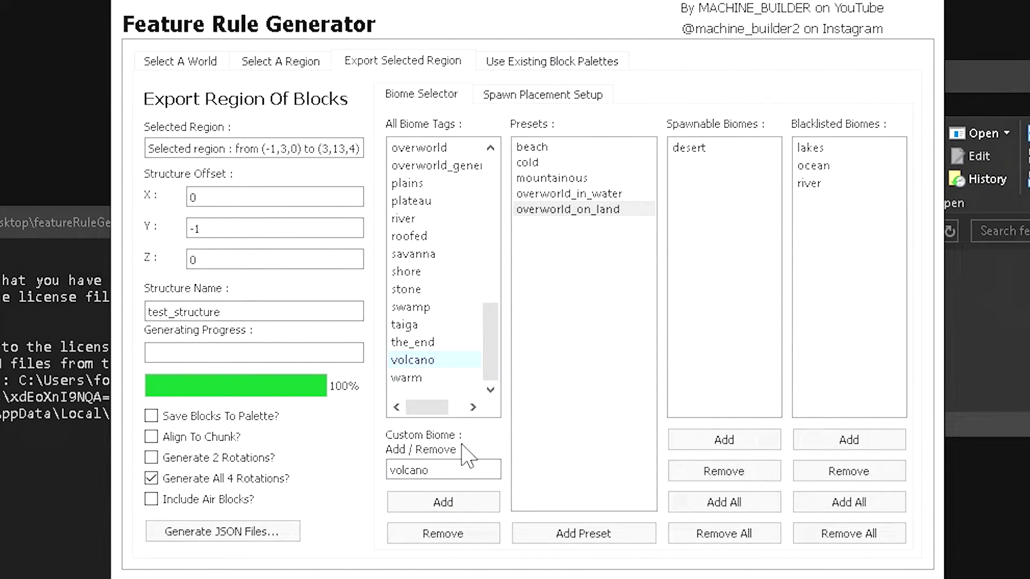
pyautogui.click(461, 534)
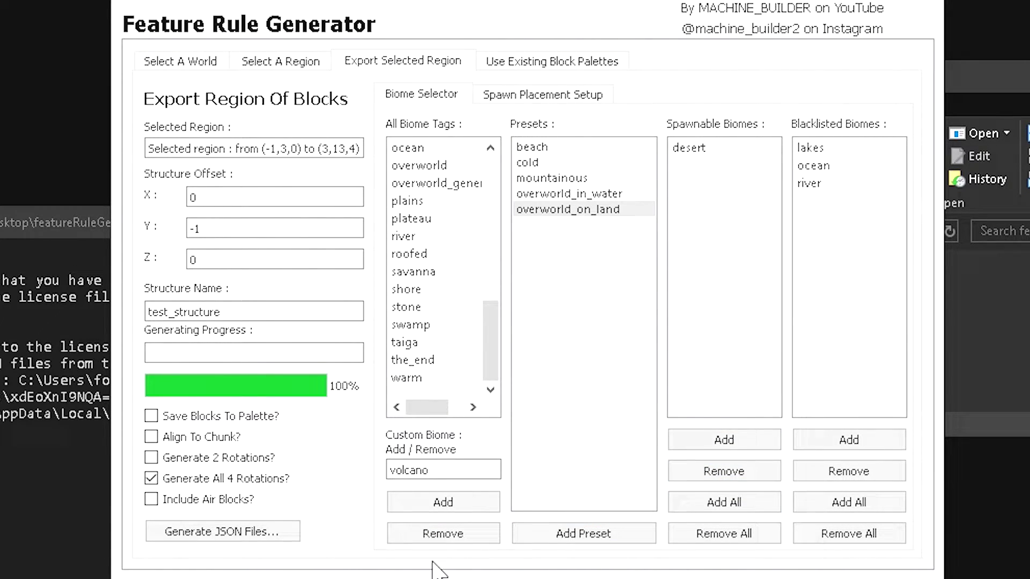
# - Keep the spawn type on Spawn On Surface and set Scatter Chance to 5.0
pyautogui.click(541, 100)
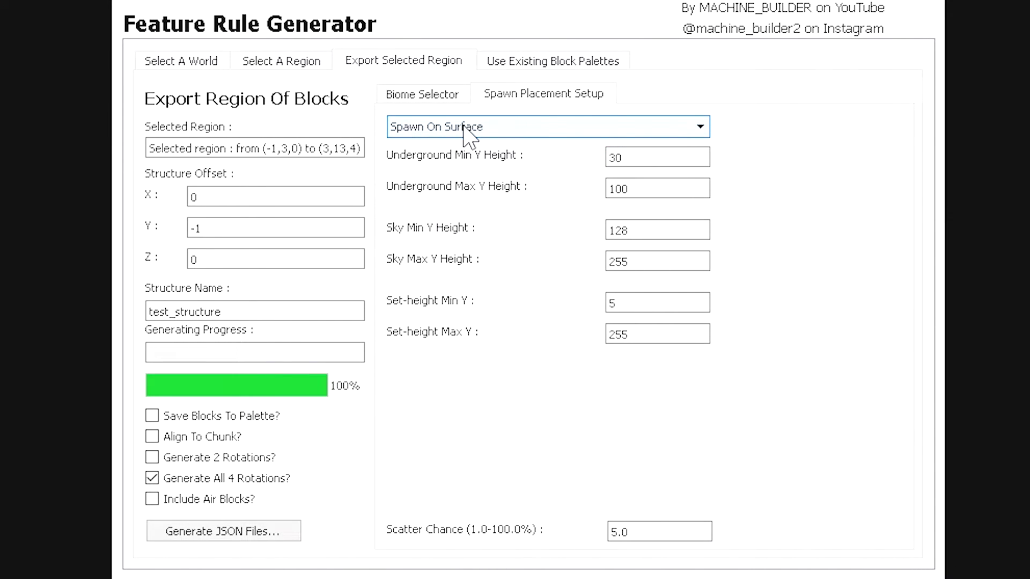
pyautogui.click(465, 128)
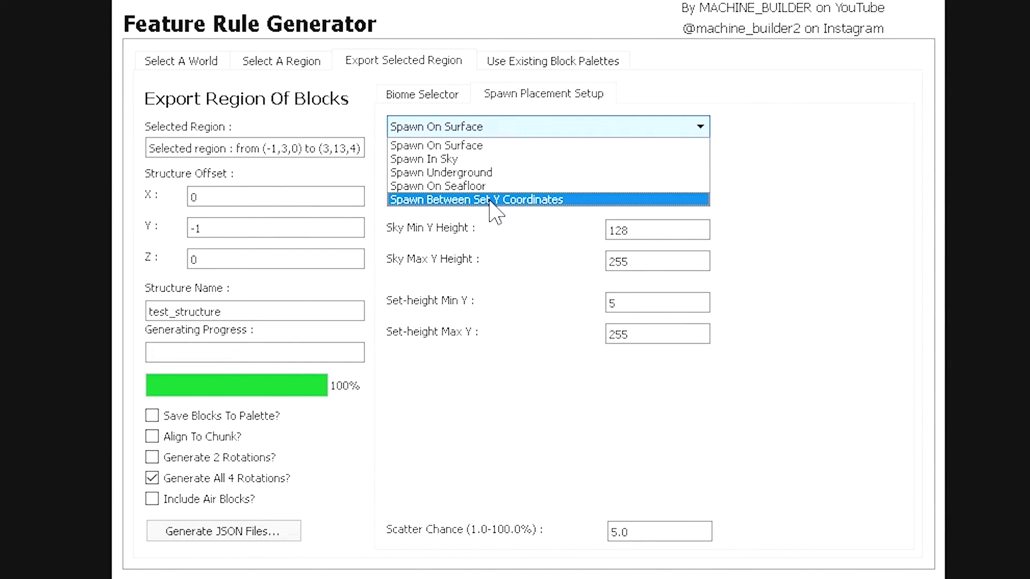
pyautogui.click(788, 213)
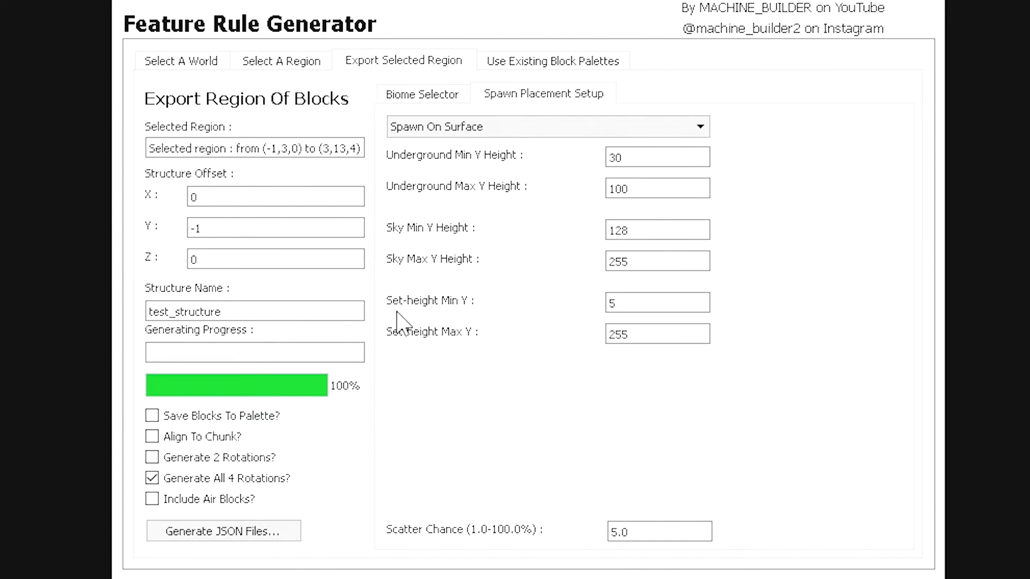
pyautogui.click(651, 533)
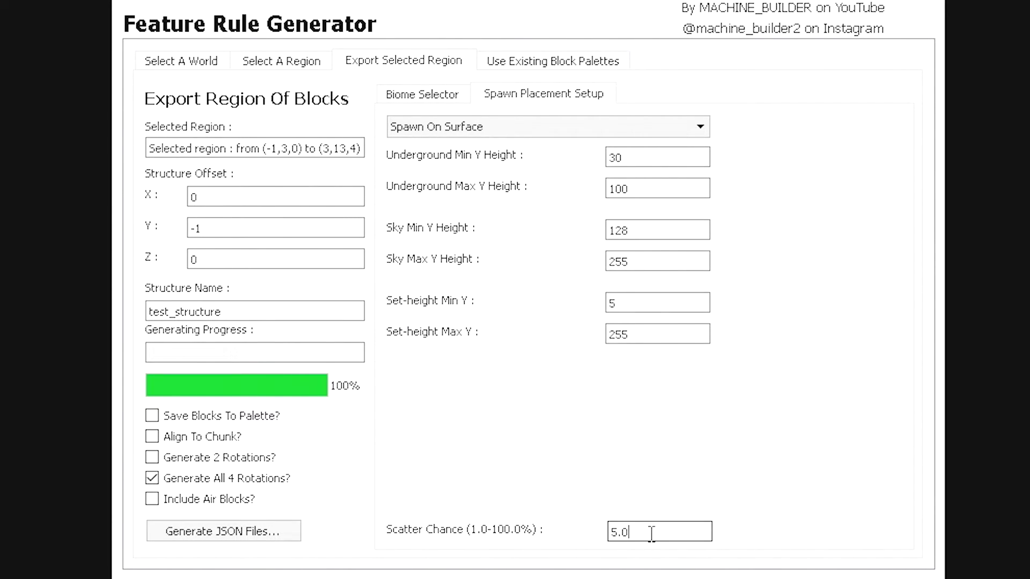
pyautogui.doubleClick(651, 533)
pyautogui.write('0.5')
pyautogui.press('BackSpace')
pyautogui.press('BackSpace')
pyautogui.press('BackSpace')
pyautogui.write('5.')
# - Generate the test_structure JSON files and close the generator once it reports COMPLETED
pyautogui.click(651, 531)
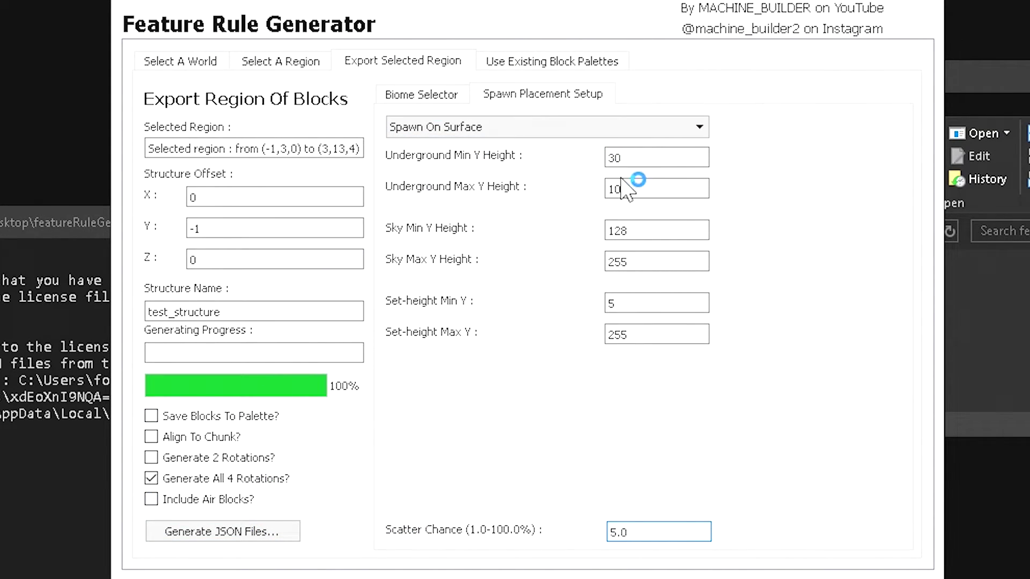
pyautogui.click(234, 538)
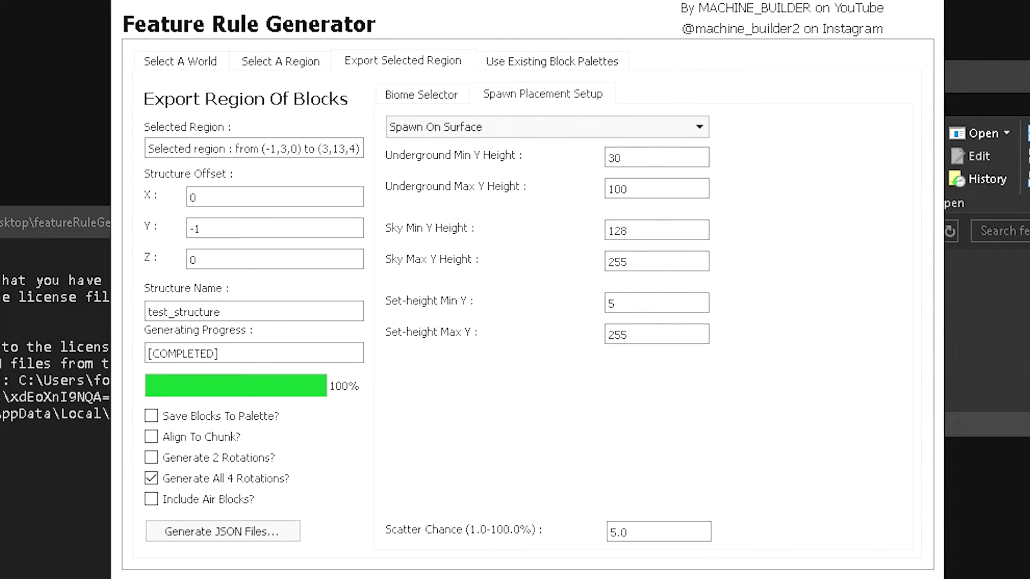
pyautogui.hotkey('alt', 'F4')
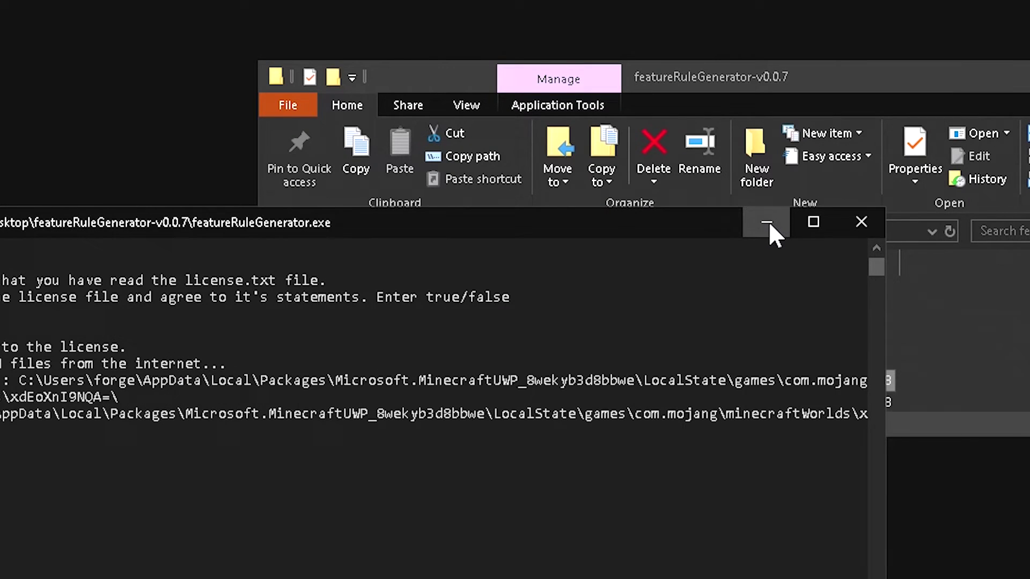
# - Minimise the console and open the Test pack's feature_rules folder in one window
pyautogui.click(767, 224)
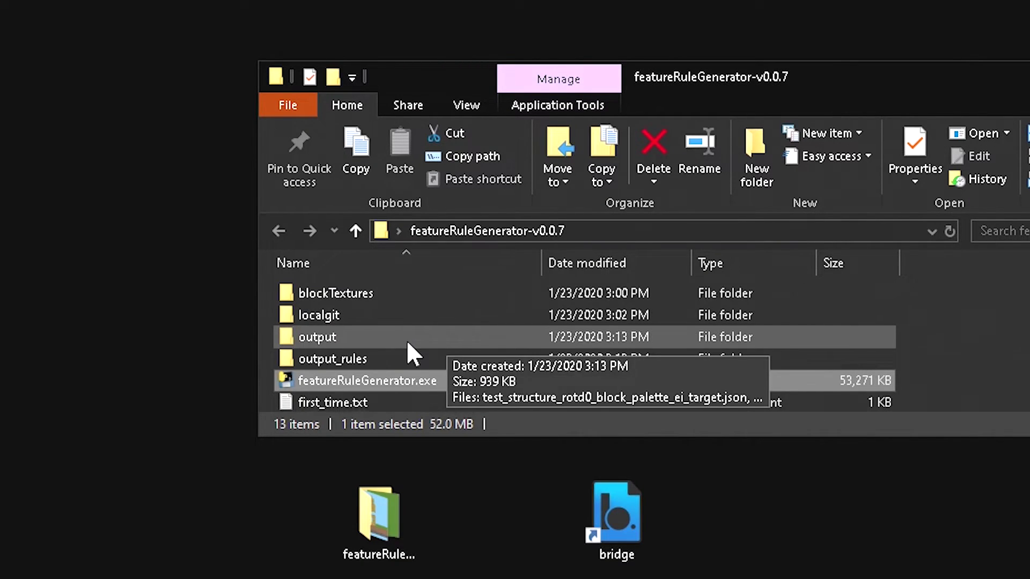
pyautogui.click(359, 331)
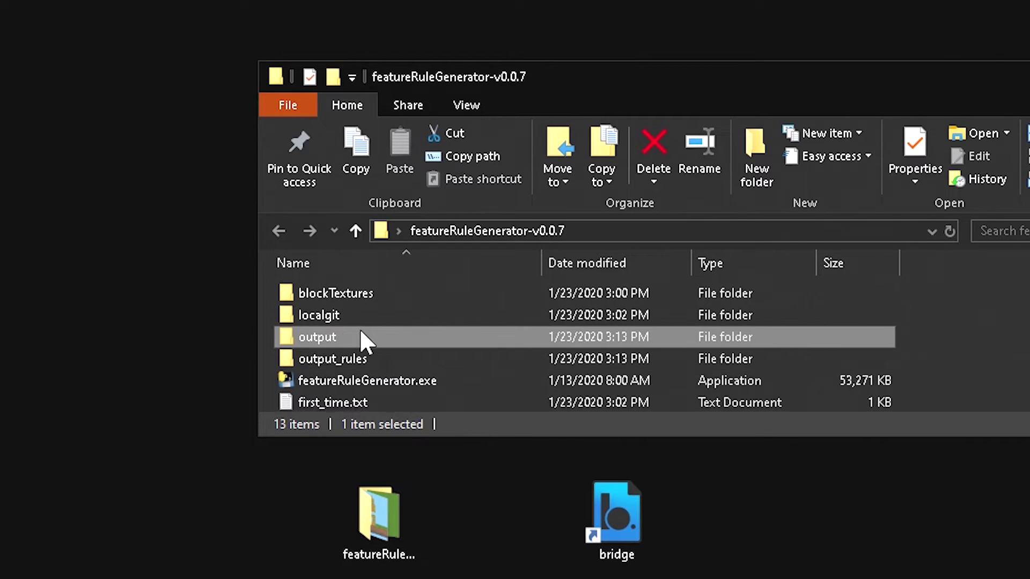
pyautogui.click(375, 356)
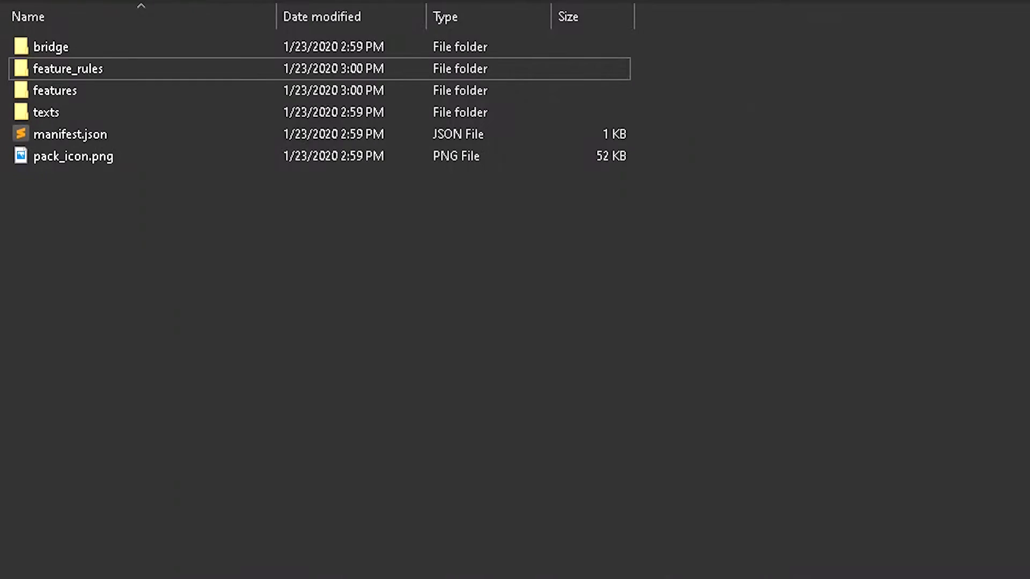
pyautogui.doubleClick(269, 66)
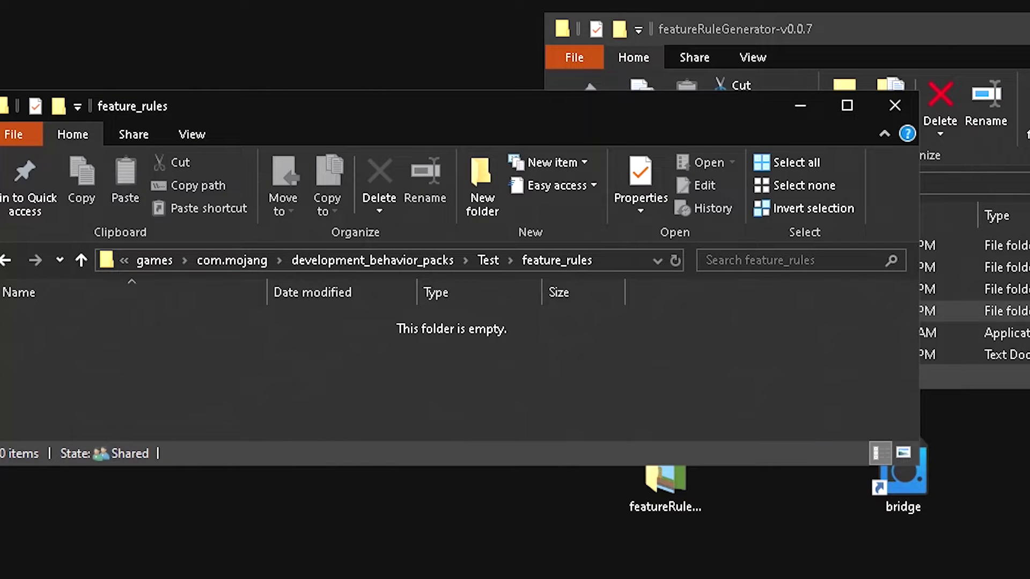
# - Move the four test_structure_rotd0–rotd3 JSON files from output_rules into feature_rules
pyautogui.click(1024, 43)
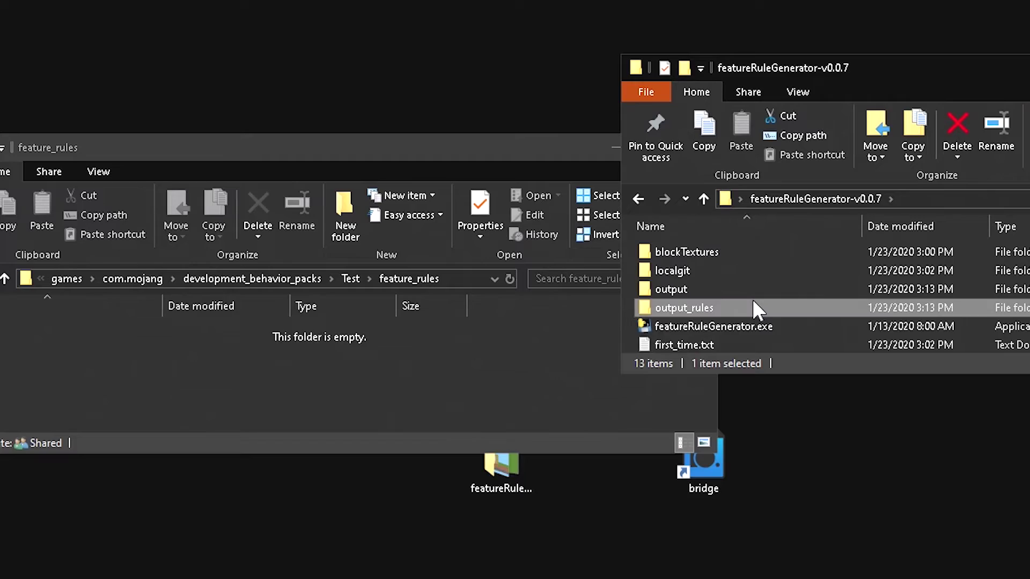
pyautogui.doubleClick(964, 293)
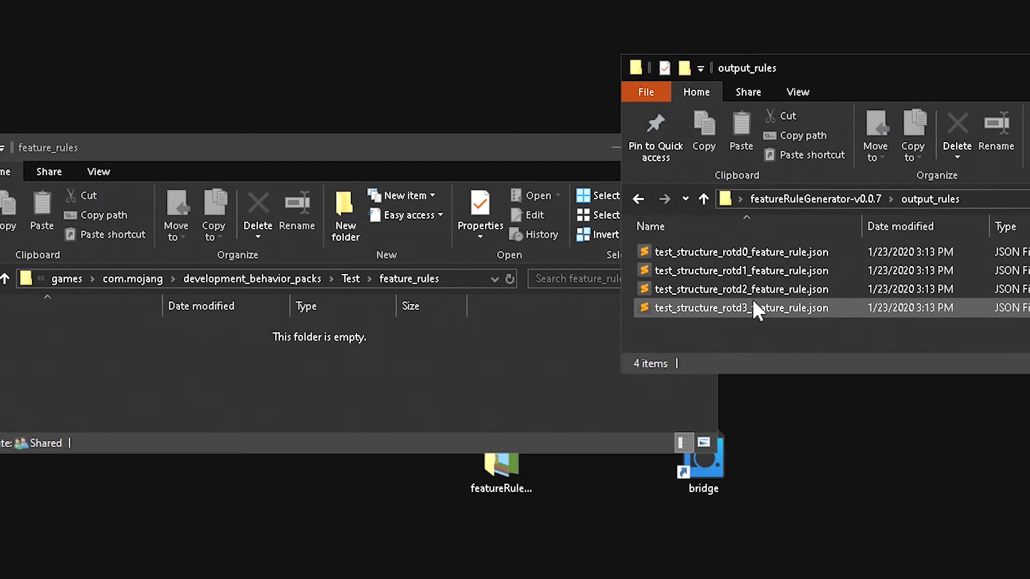
pyautogui.hotkey('ctrl', 'a')
pyautogui.moveTo(752, 302); pyautogui.dragTo(347, 377)
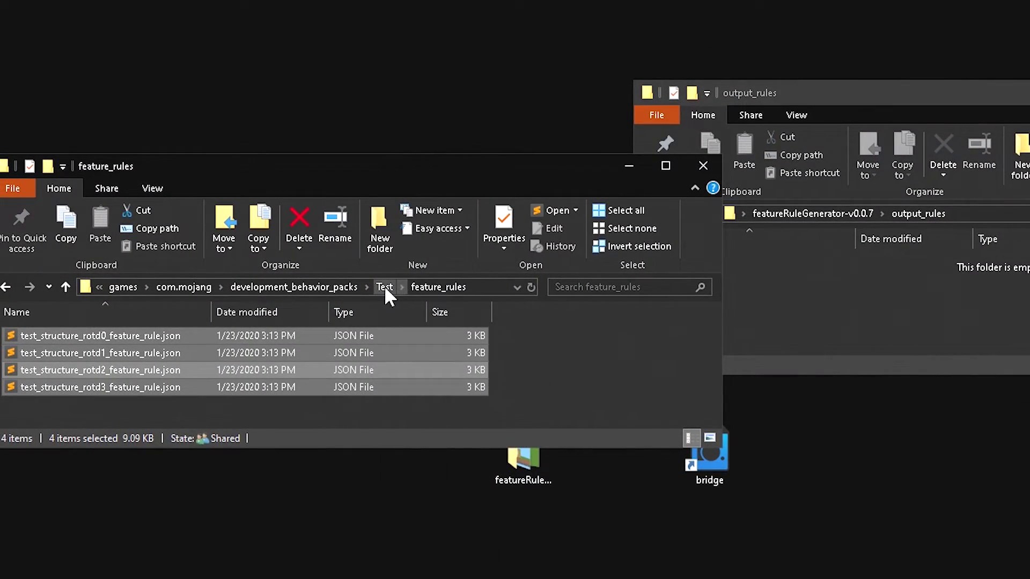
pyautogui.click(377, 285)
# - Move all 732 files from output into the Test features folder, then close output
pyautogui.doubleClick(111, 370)
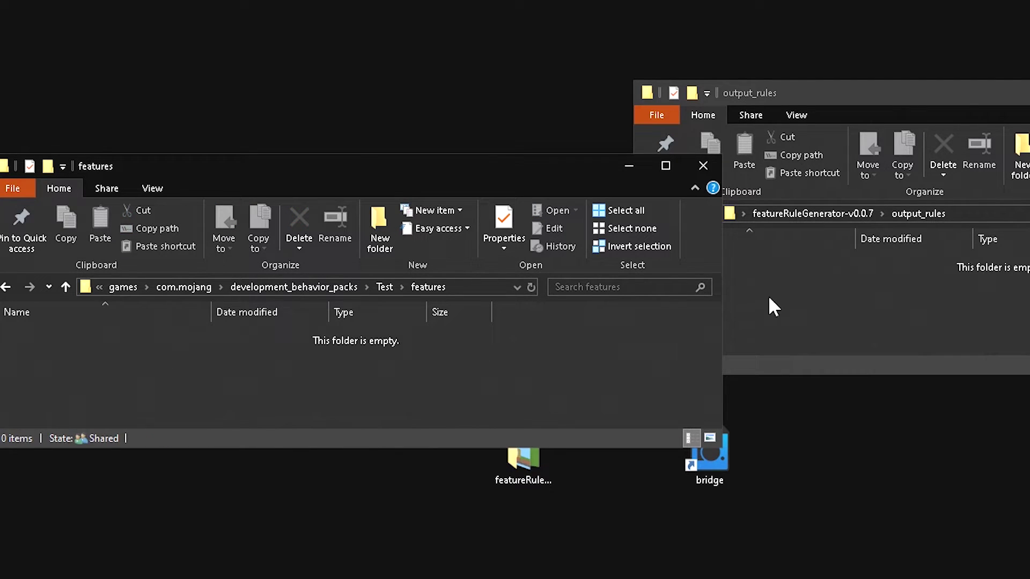
pyautogui.click(829, 213)
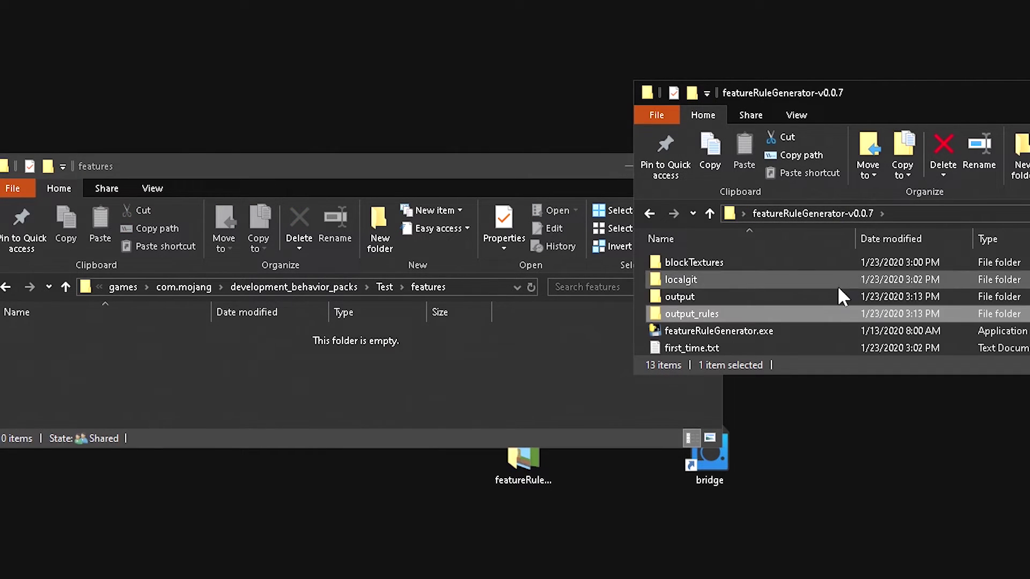
pyautogui.doubleClick(824, 298)
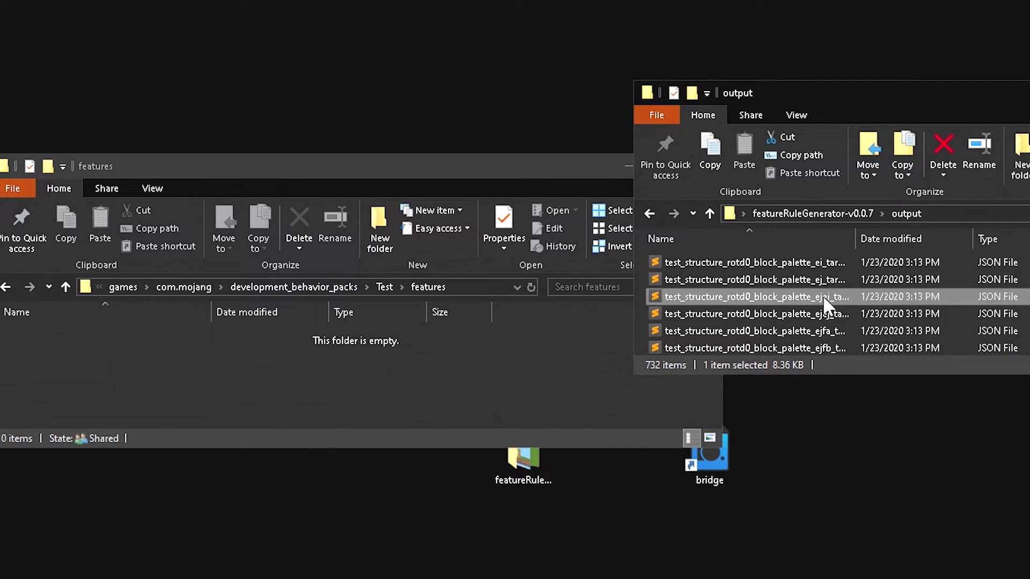
pyautogui.hotkey('ctrl', 'a')
pyautogui.moveTo(823, 295); pyautogui.dragTo(874, 304)
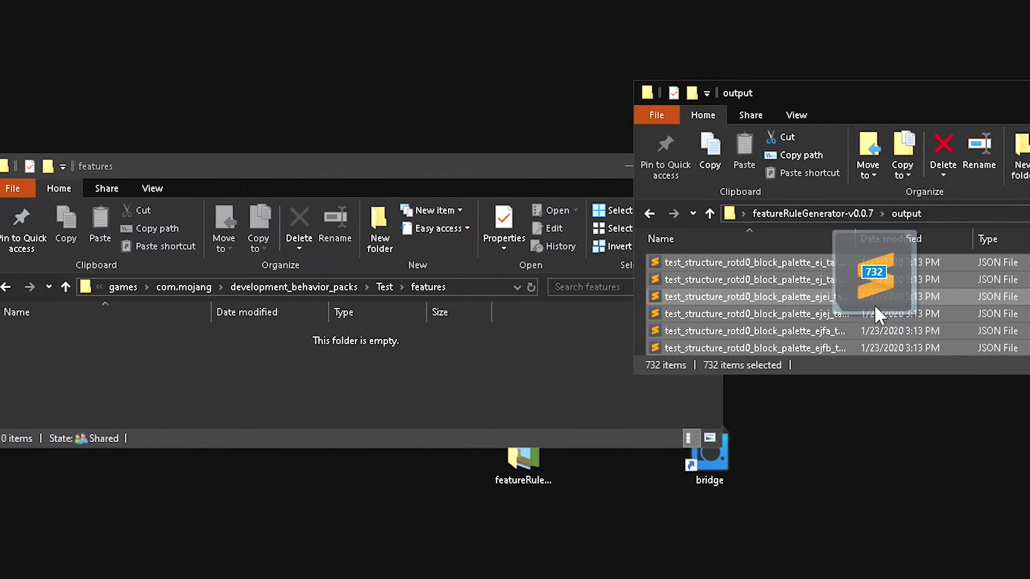
pyautogui.moveTo(874, 304); pyautogui.dragTo(894, 273)
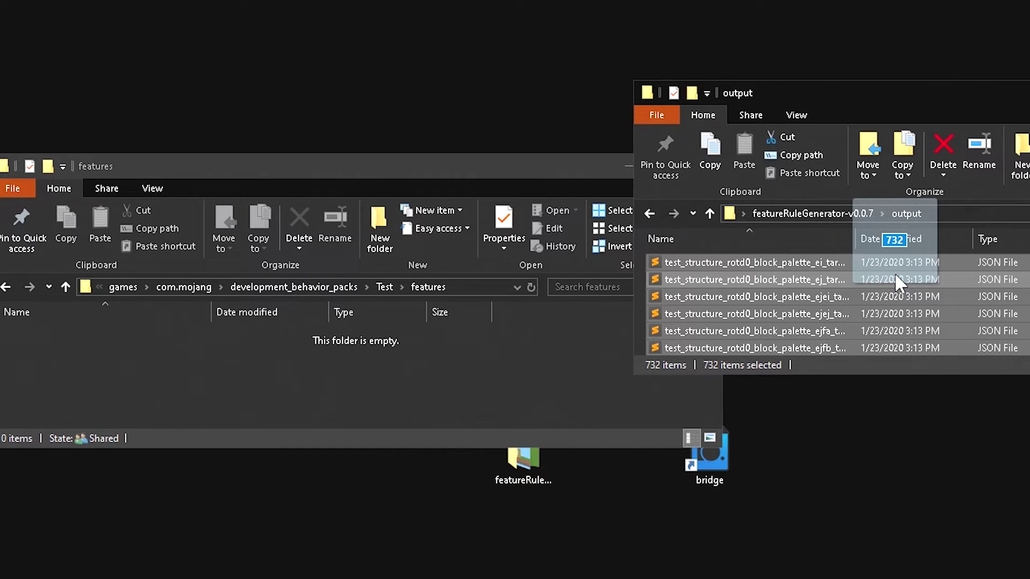
pyautogui.moveTo(894, 272); pyautogui.dragTo(363, 377)
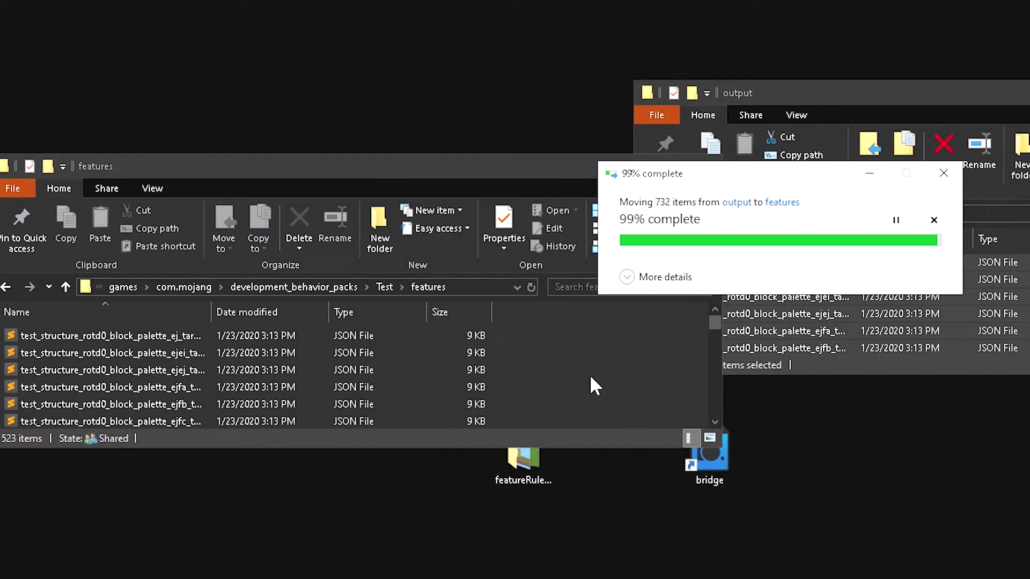
pyautogui.hotkey('alt', 'Tab')
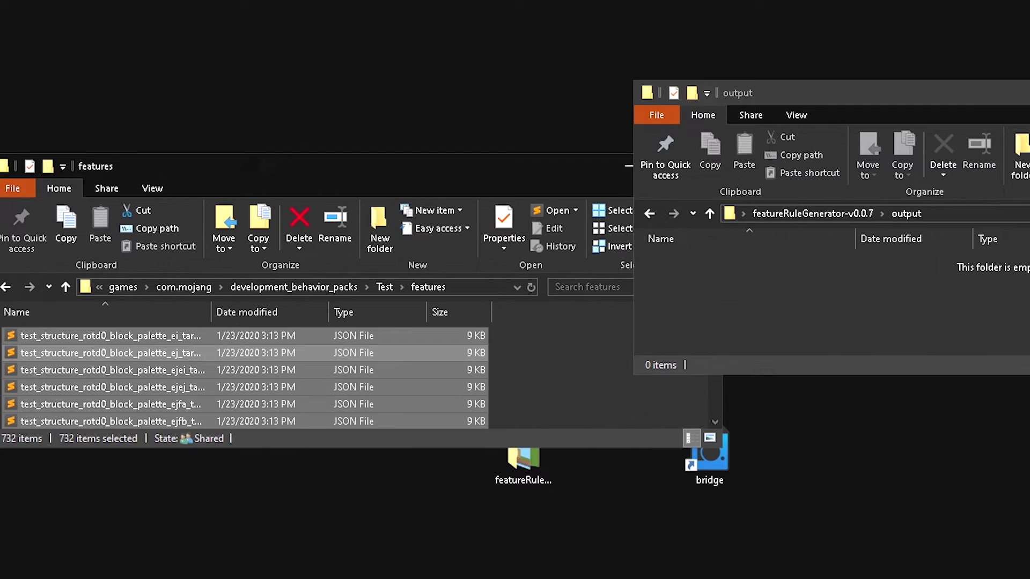
pyautogui.hotkey('alt', 'F4')
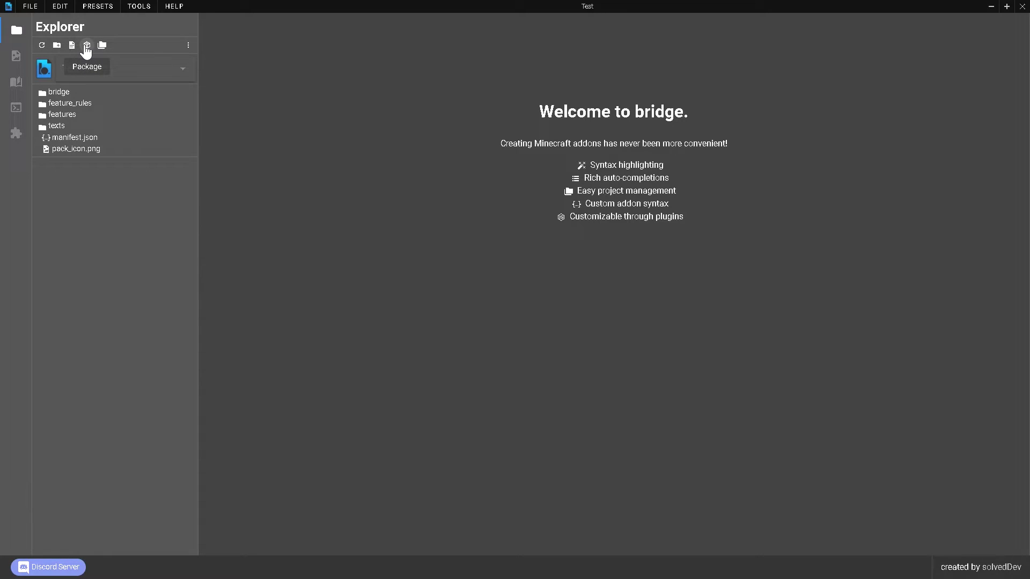
# - Package the Test project as Test.mcpack and reveal it in the com.mojang folder
pyautogui.click(86, 45)
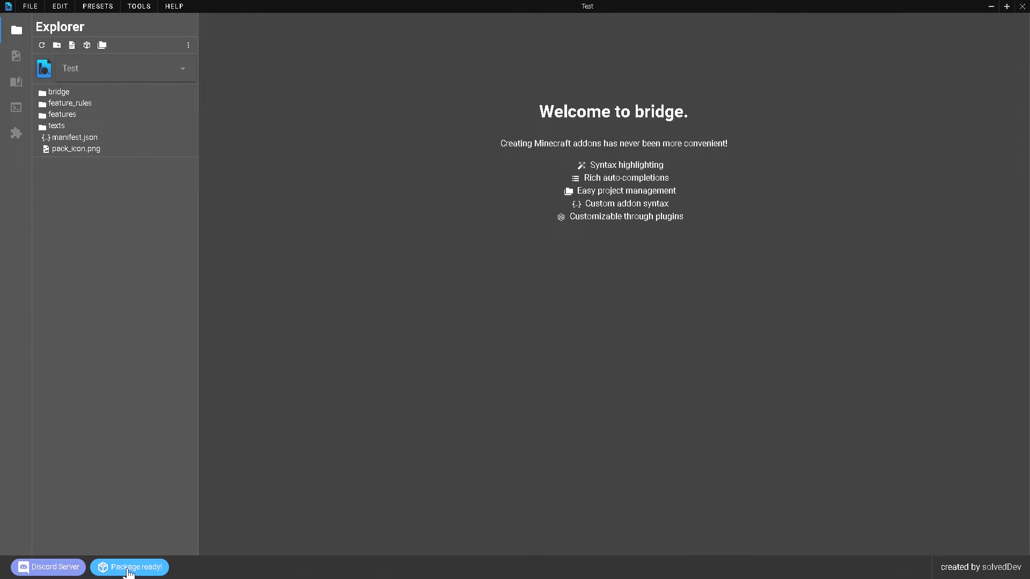
pyautogui.click(128, 568)
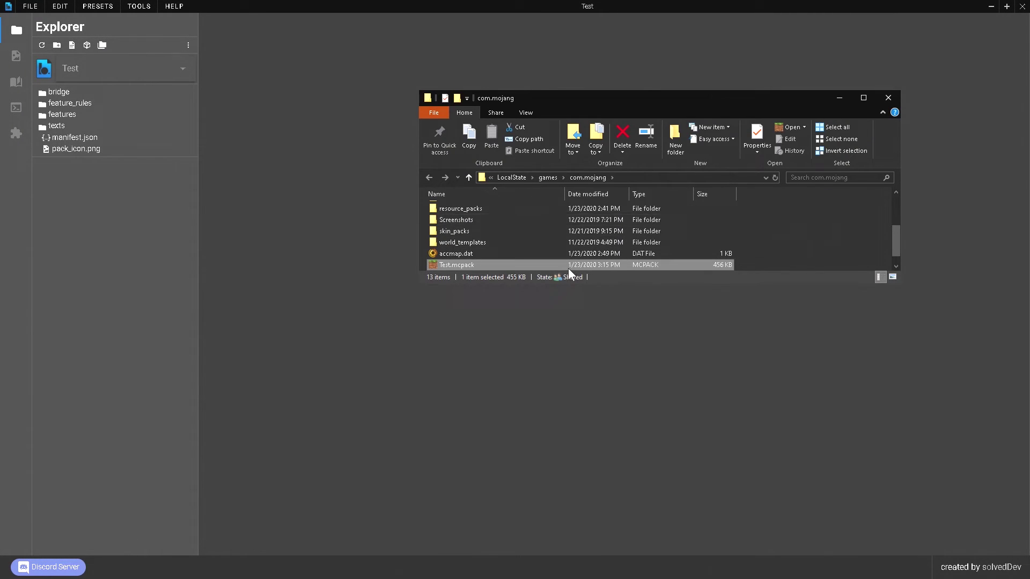
# - Open Test.mcpack with the WinRAR archiver
pyautogui.rightClick(481, 265)
pyautogui.moveTo(542, 318)
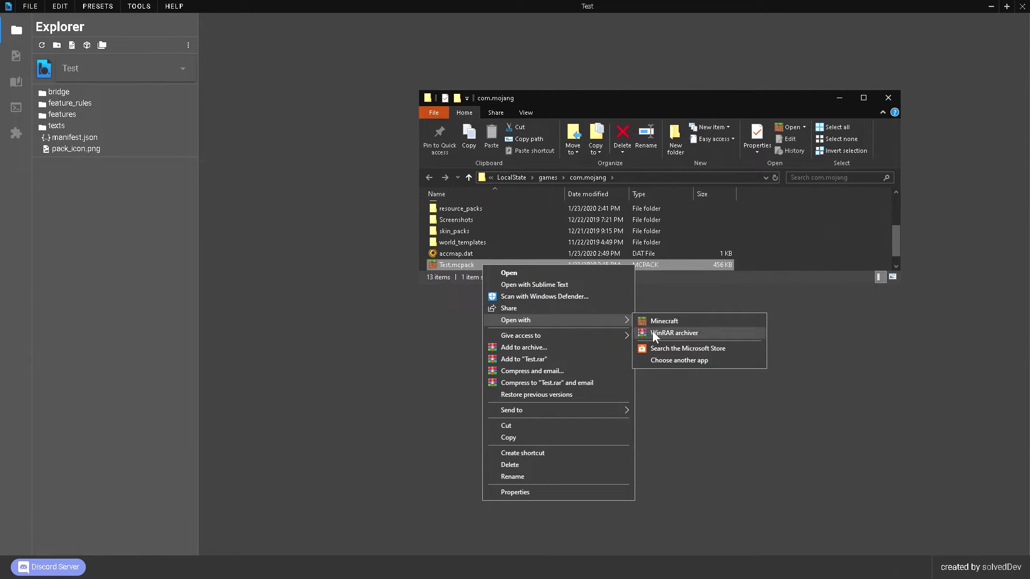
pyautogui.click(680, 333)
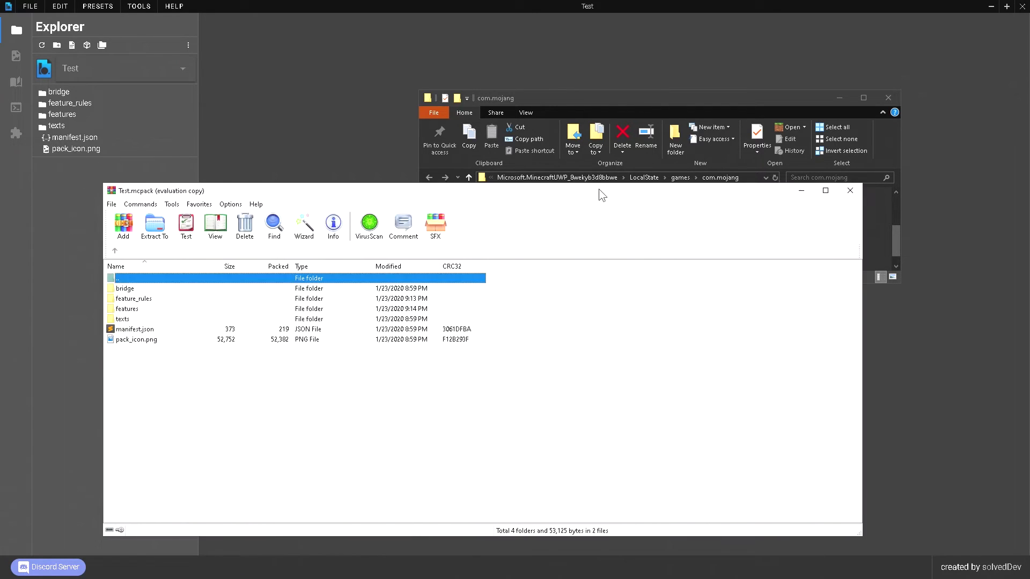
# - Check the 732 generated files in the archive's features folder, then return to the top level
pyautogui.doubleClick(150, 311)
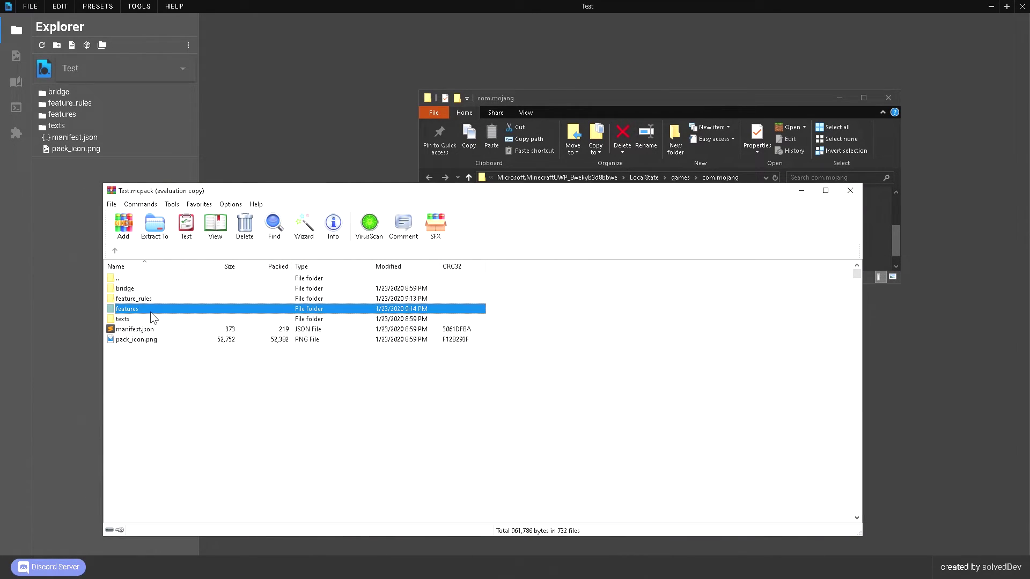
pyautogui.click(118, 250)
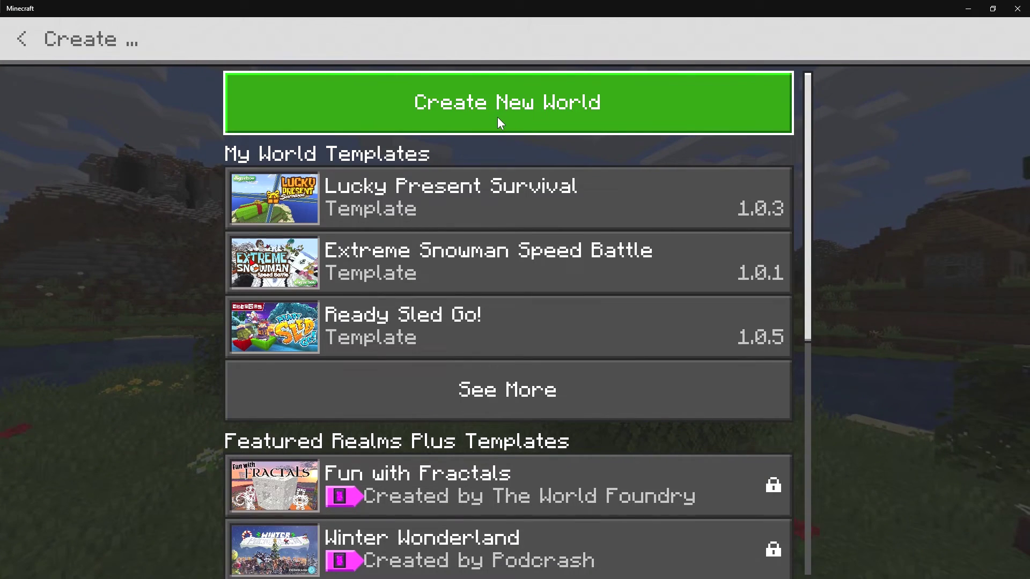
# - Start a new world using the Desert Village preset seed
pyautogui.click(498, 118)
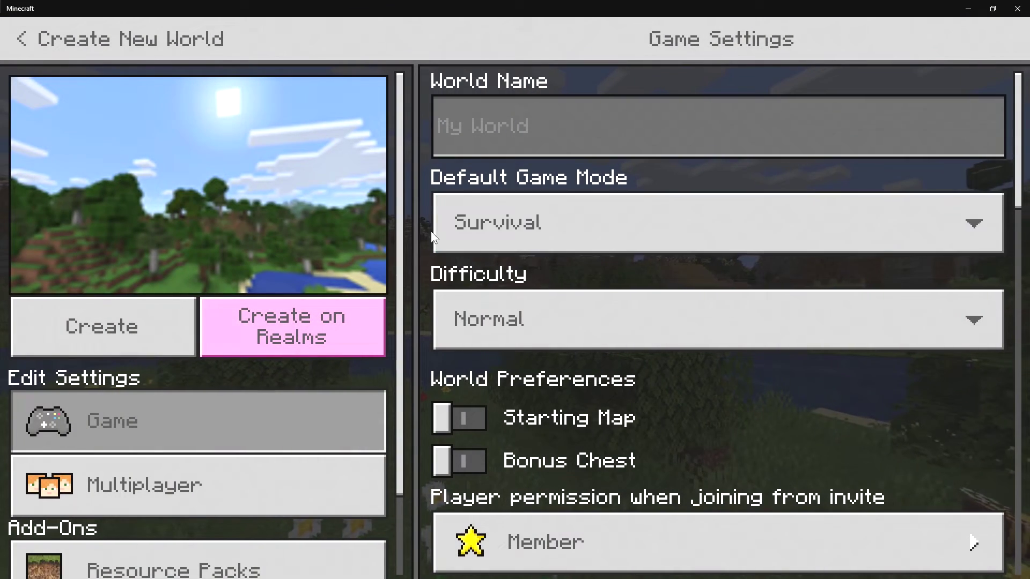
pyautogui.scroll(-6, 592, 424)
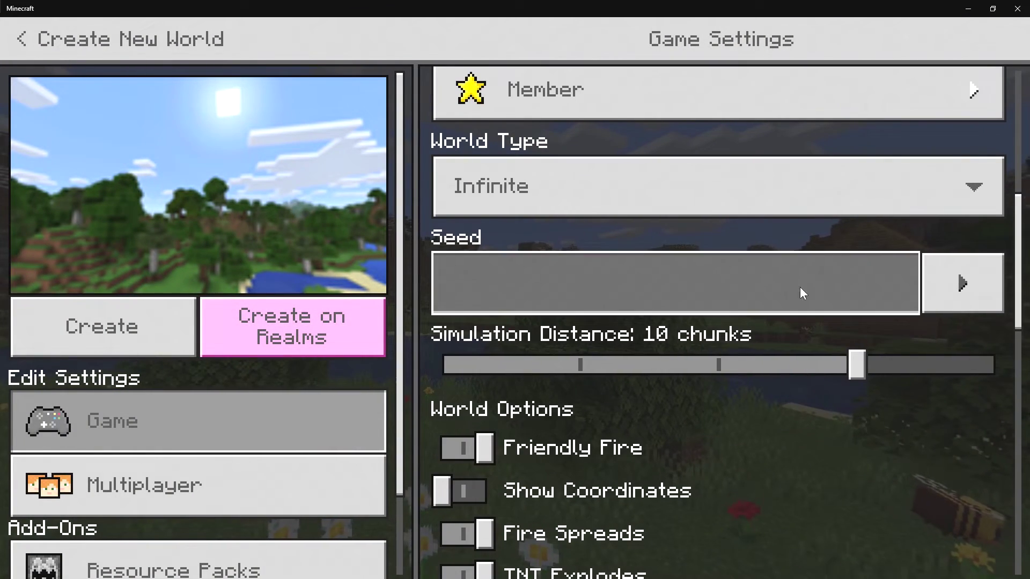
pyautogui.click(951, 277)
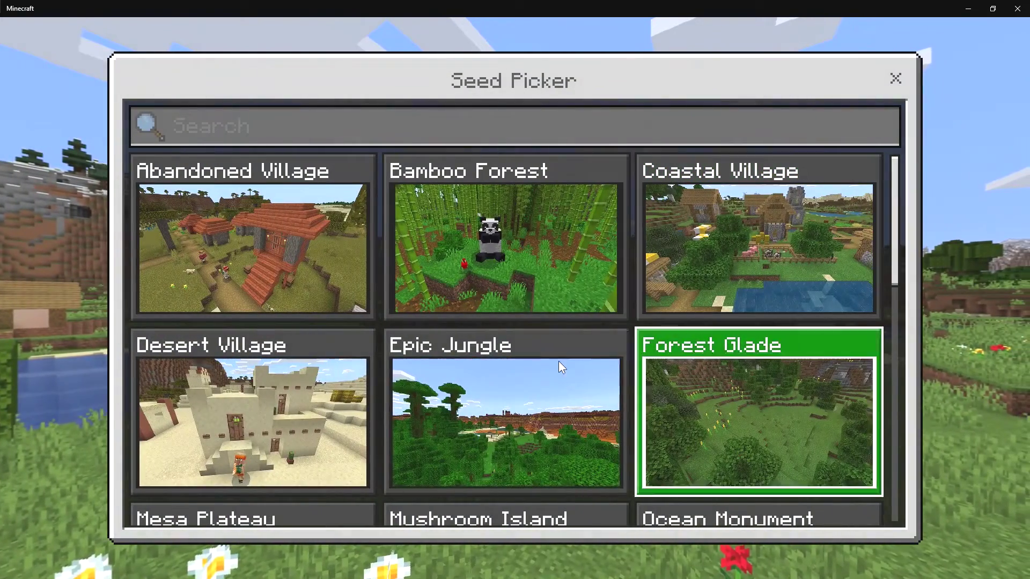
pyautogui.click(240, 351)
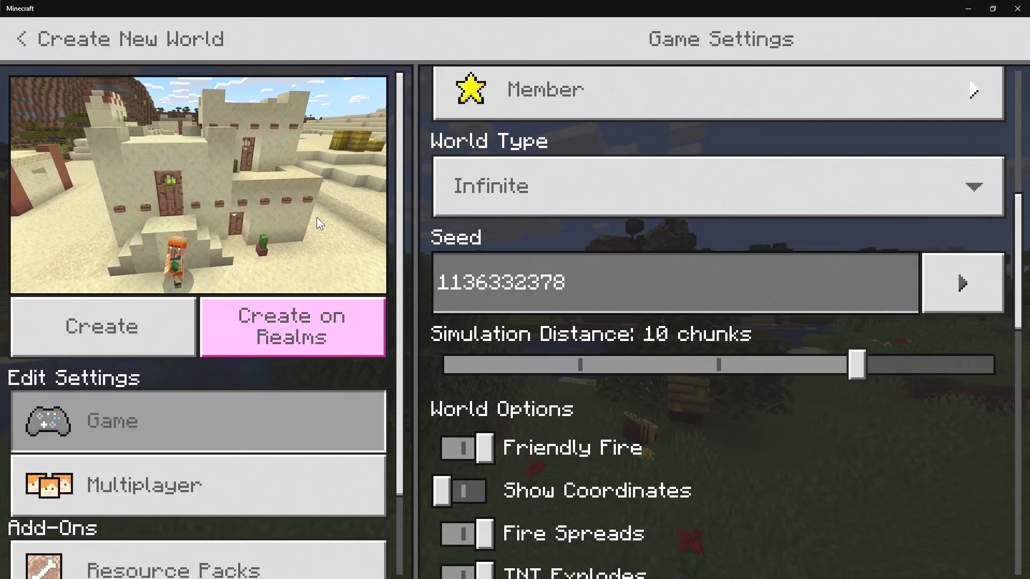
# - Activate the Test behavior pack, accepting achievements off, and go back to Game settings
pyautogui.scroll(-3, 316, 217)
pyautogui.click(271, 547)
pyautogui.click(710, 155)
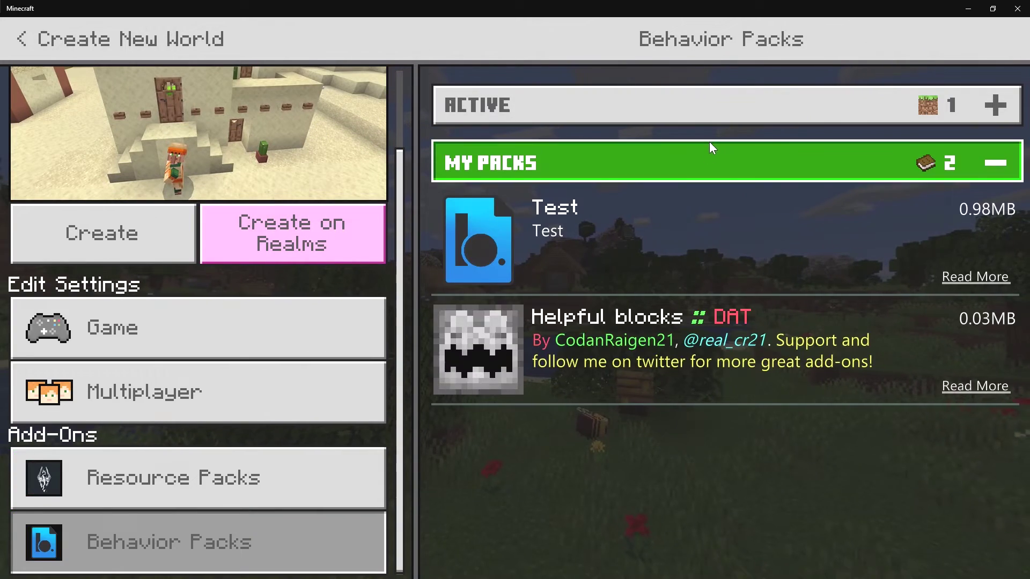
pyautogui.click(686, 251)
pyautogui.click(655, 314)
pyautogui.click(586, 342)
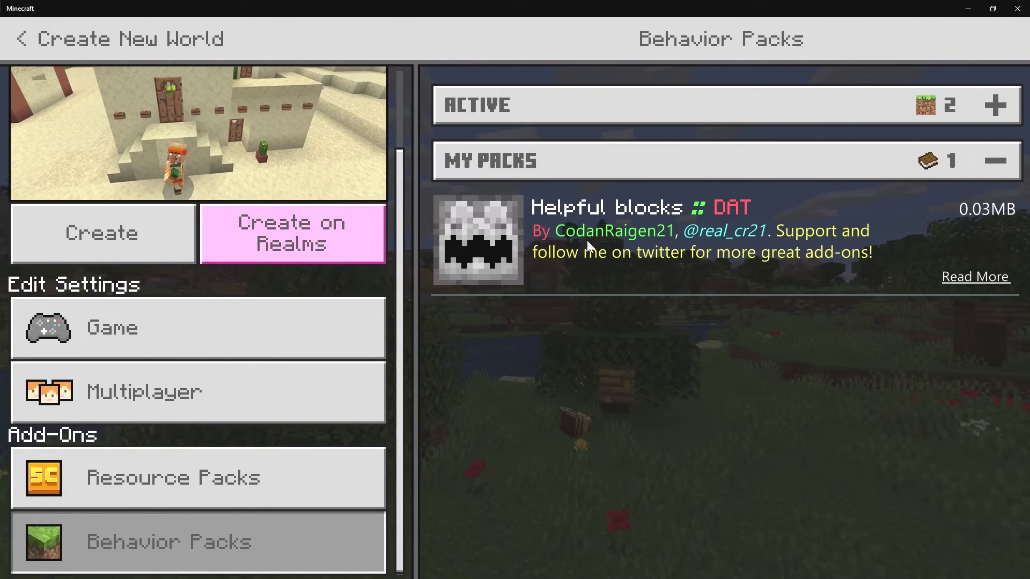
pyautogui.click(676, 117)
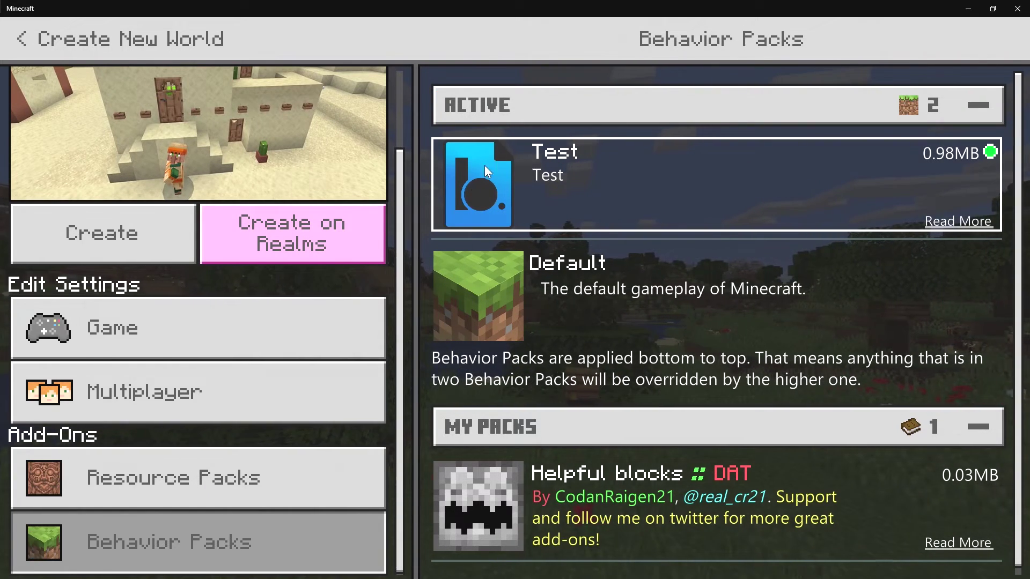
pyautogui.click(296, 349)
pyautogui.scroll(-8, 582, 418)
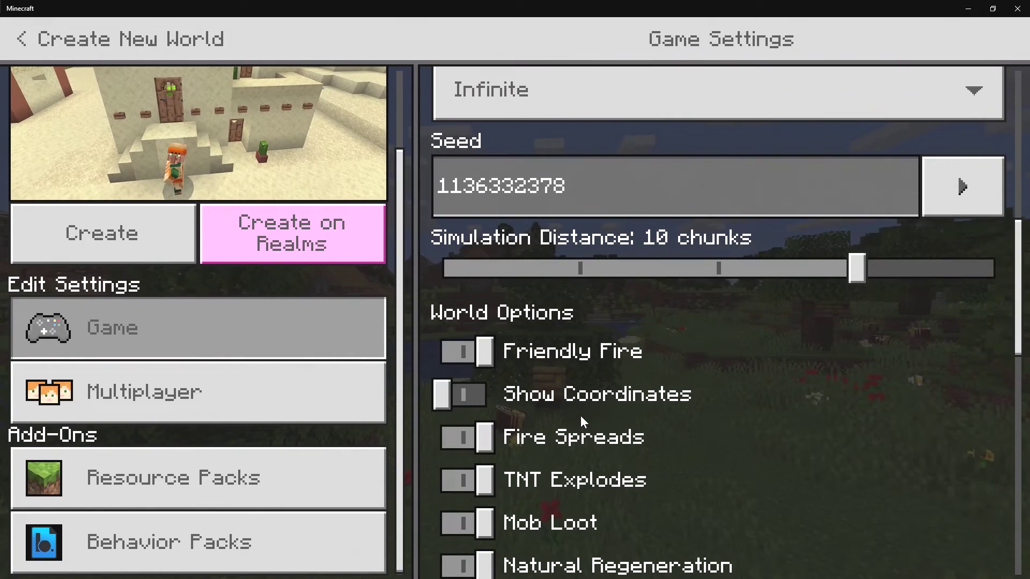
# - Turn on Use Experimental Gameplay
pyautogui.scroll(-8, 580, 416)
pyautogui.click(581, 341)
pyautogui.click(573, 356)
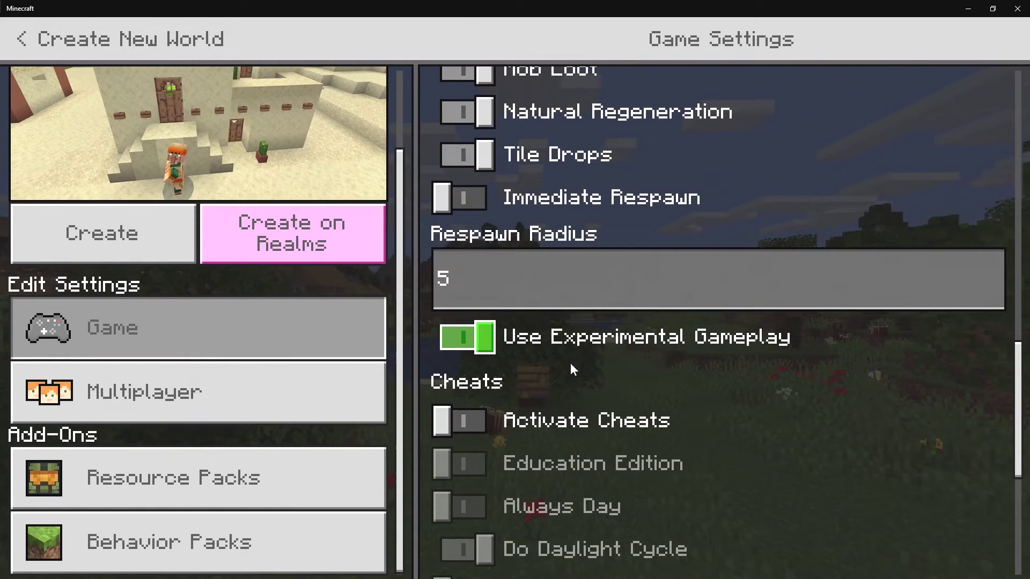
# - Set the default game mode to Creative and create the world
pyautogui.scroll(10, 588, 460)
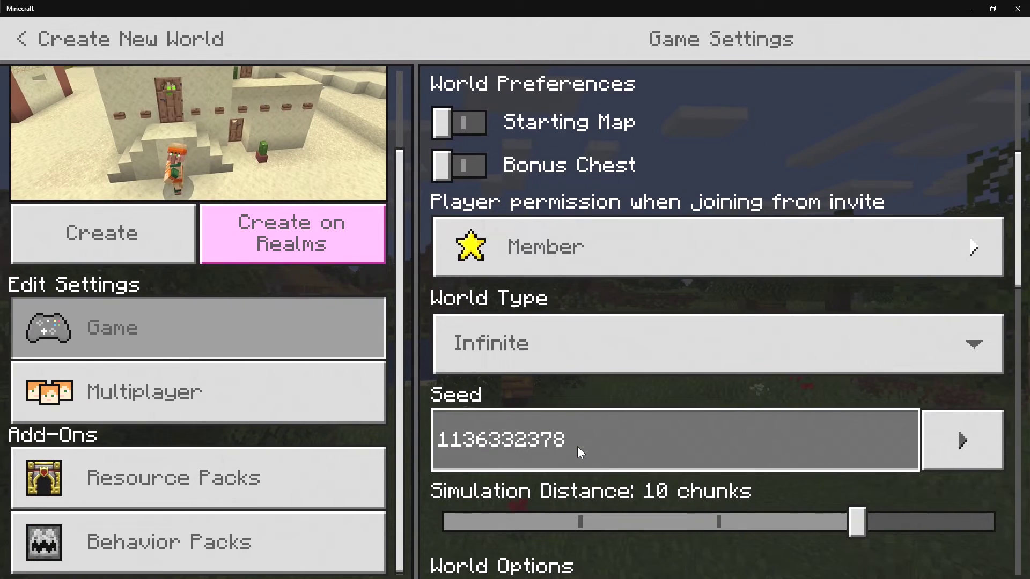
pyautogui.scroll(5, 577, 446)
pyautogui.click(619, 221)
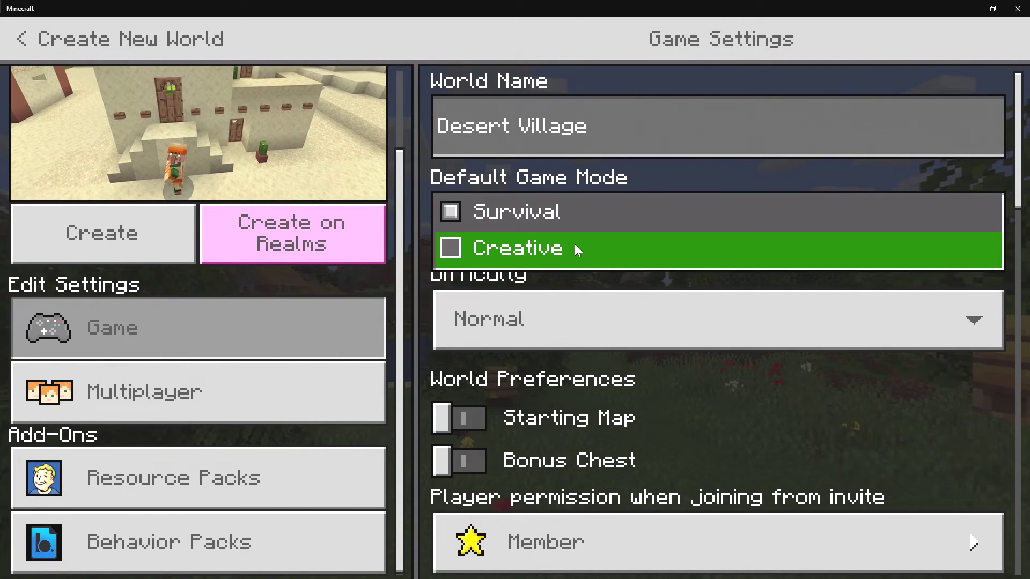
pyautogui.click(577, 250)
pyautogui.click(410, 361)
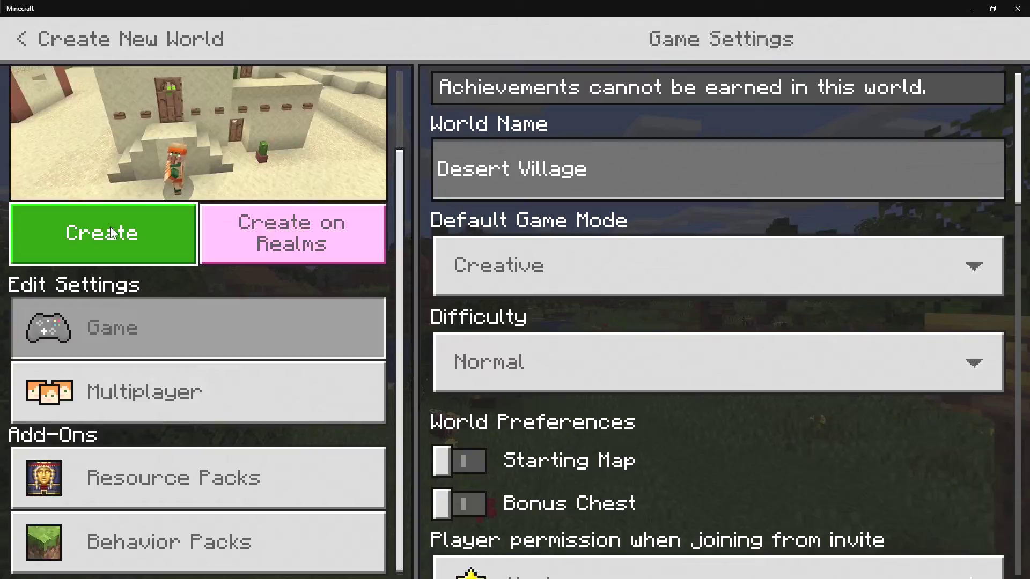
pyautogui.click(111, 233)
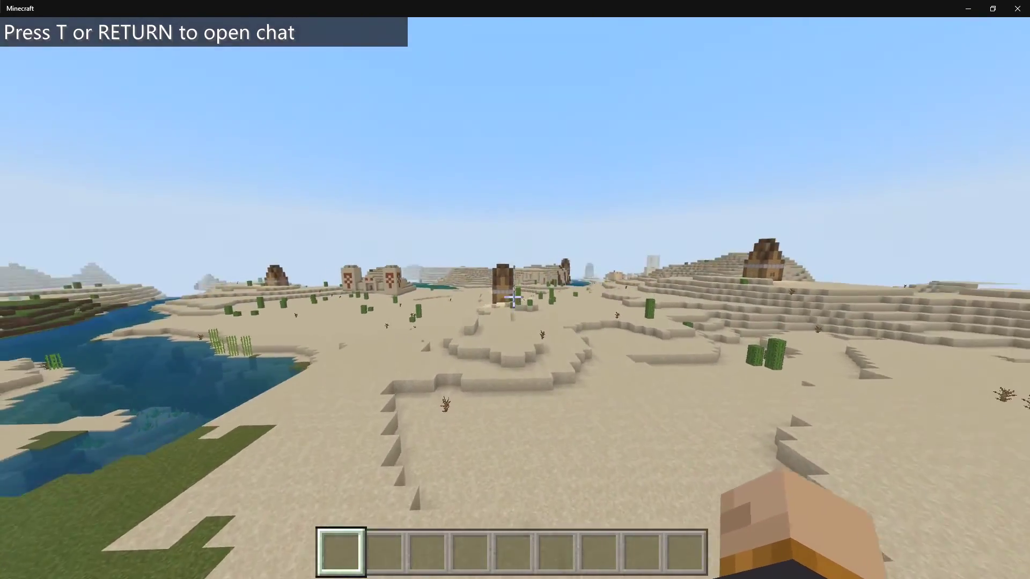
# - Fly over the desert to the generated wooden hut and walk up to its door
pyautogui.press('space')
pyautogui.press('space')
pyautogui.press('w')
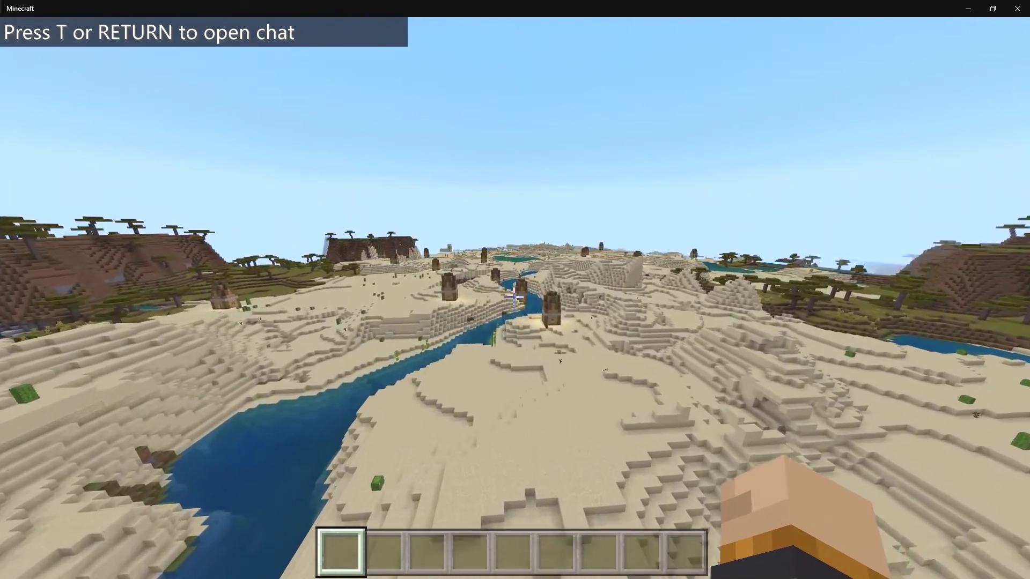
pyautogui.press('w')
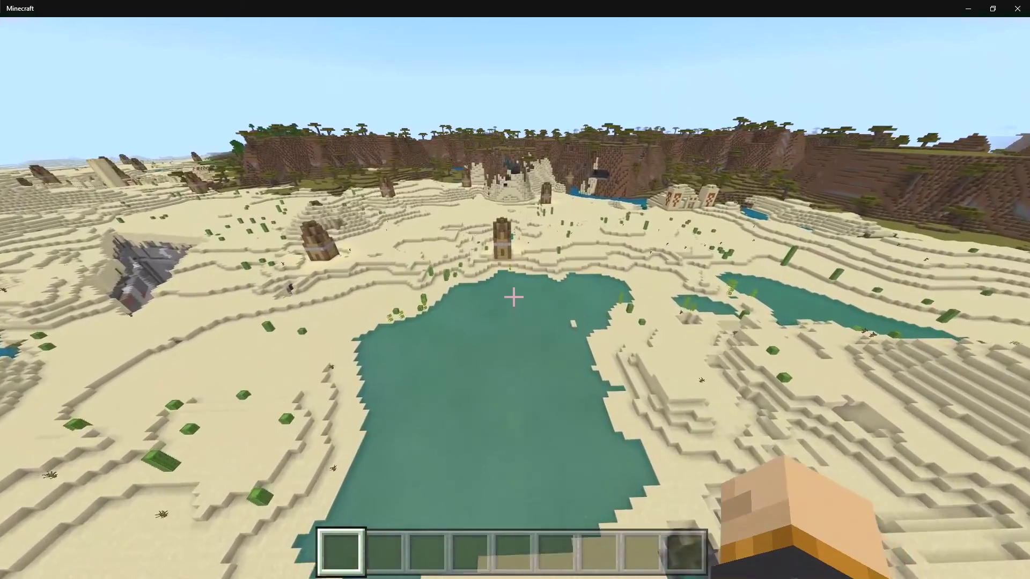
pyautogui.press('w')
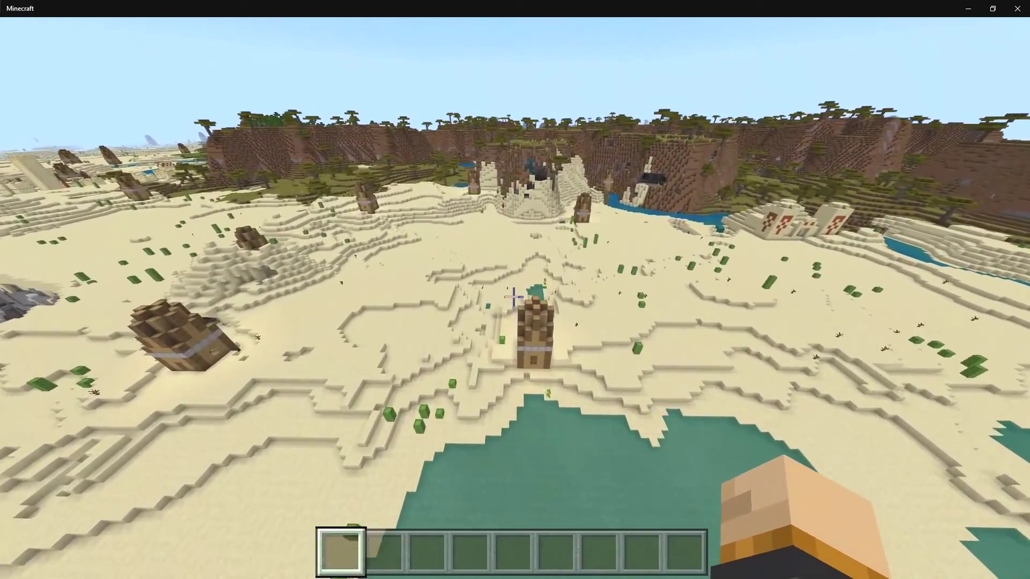
pyautogui.press('w')
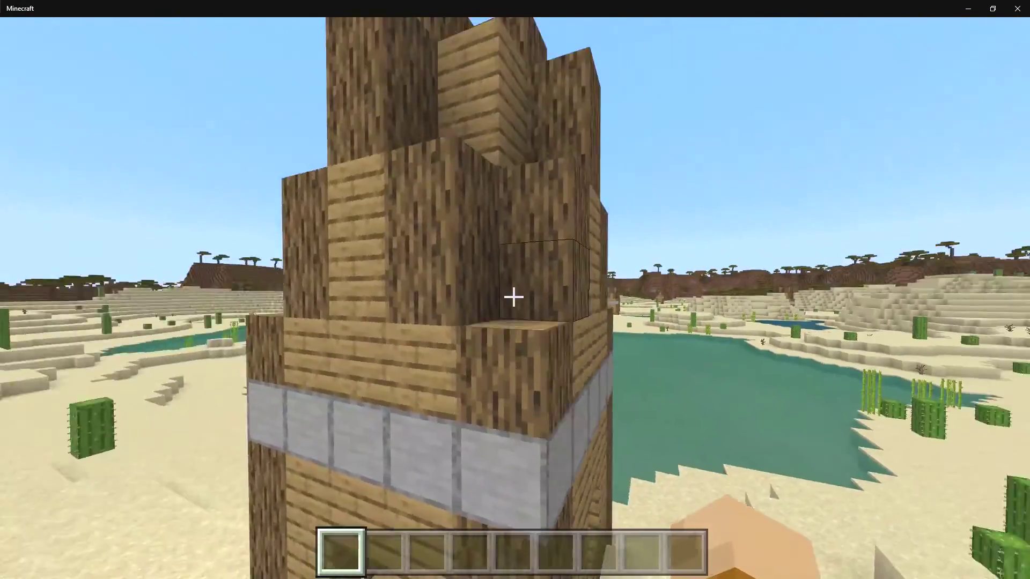
pyautogui.press('s')
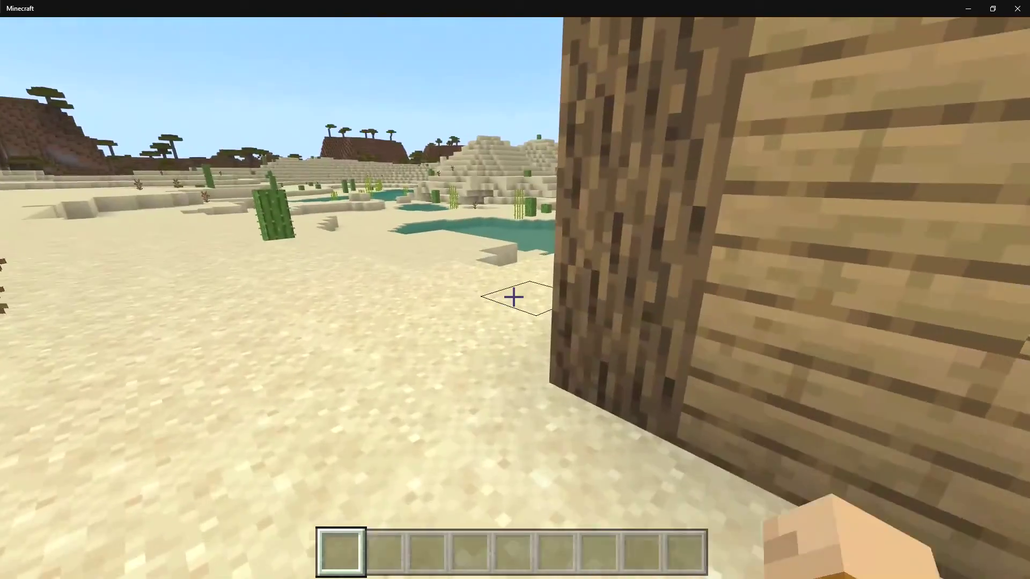
pyautogui.press('a')
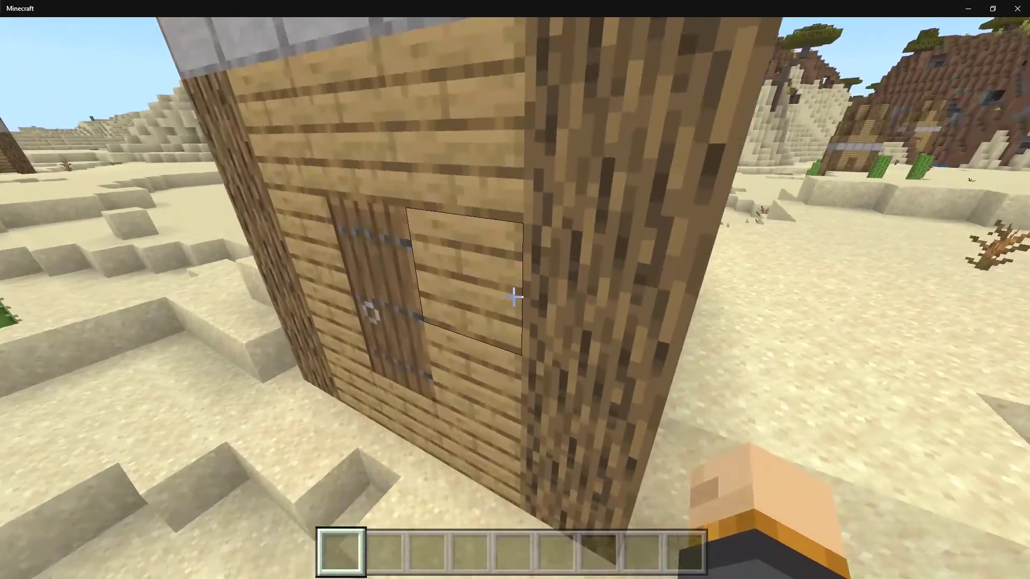
pyautogui.press('w')
# - Open the door, inspect the bed, furnace, lantern and chest, then walk out
pyautogui.rightClick(513, 296)
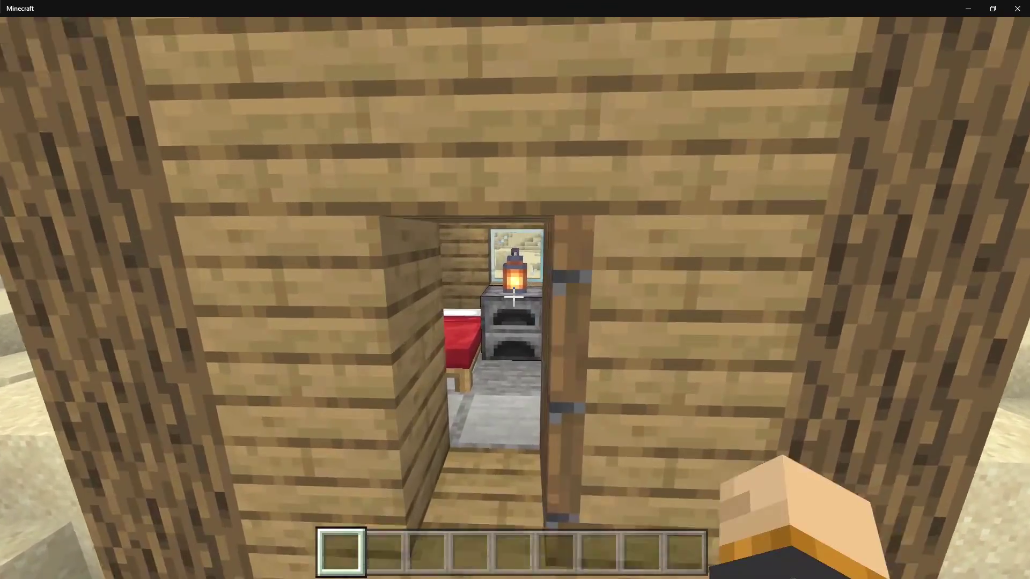
pyautogui.press('w')
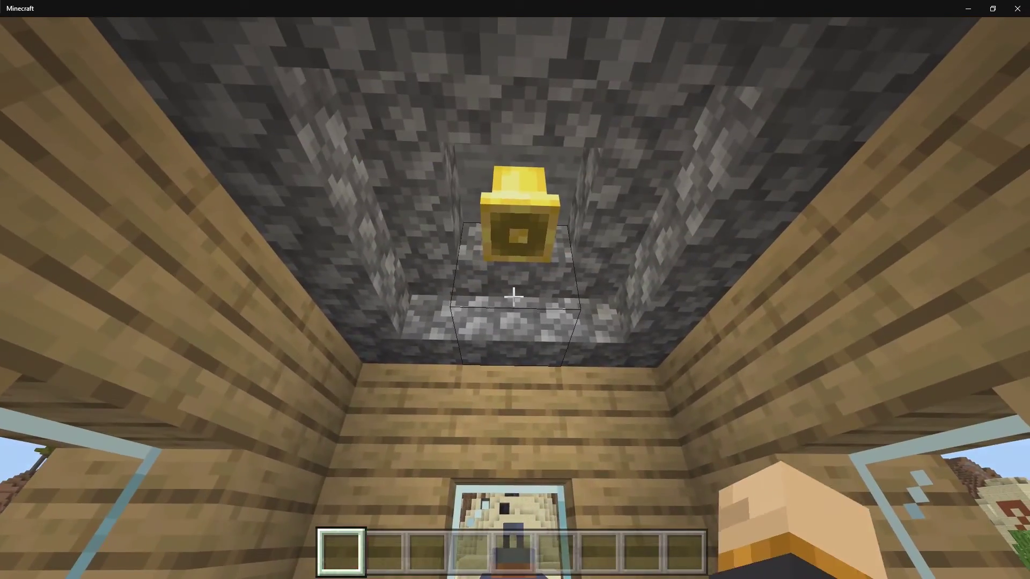
pyautogui.press('a')
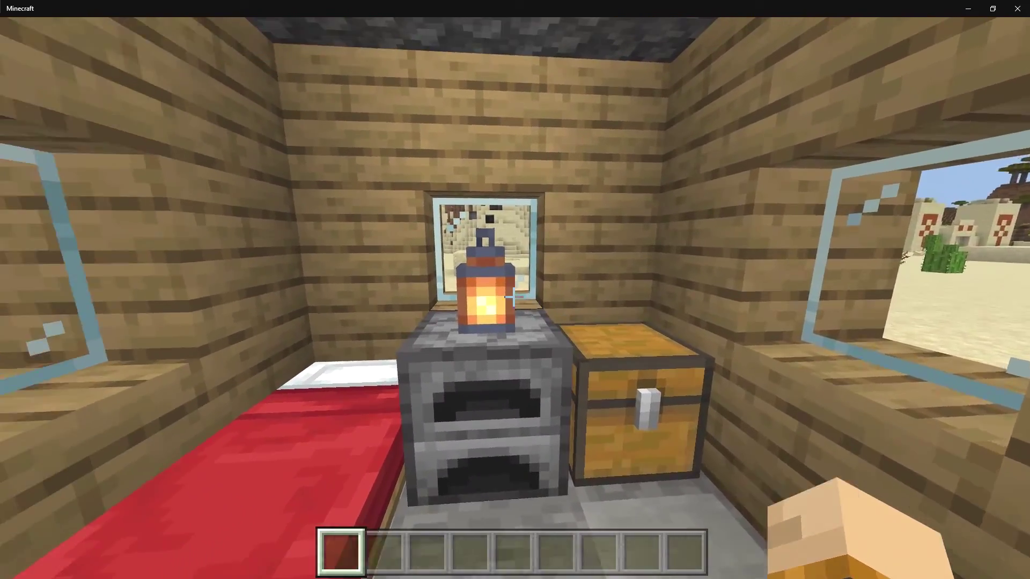
pyautogui.press('w')
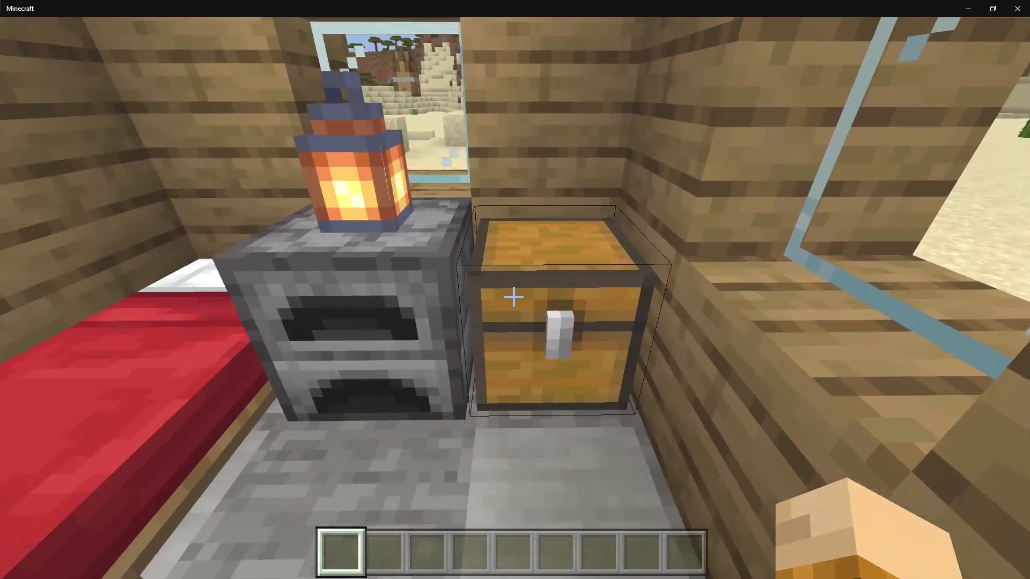
pyautogui.press('s')
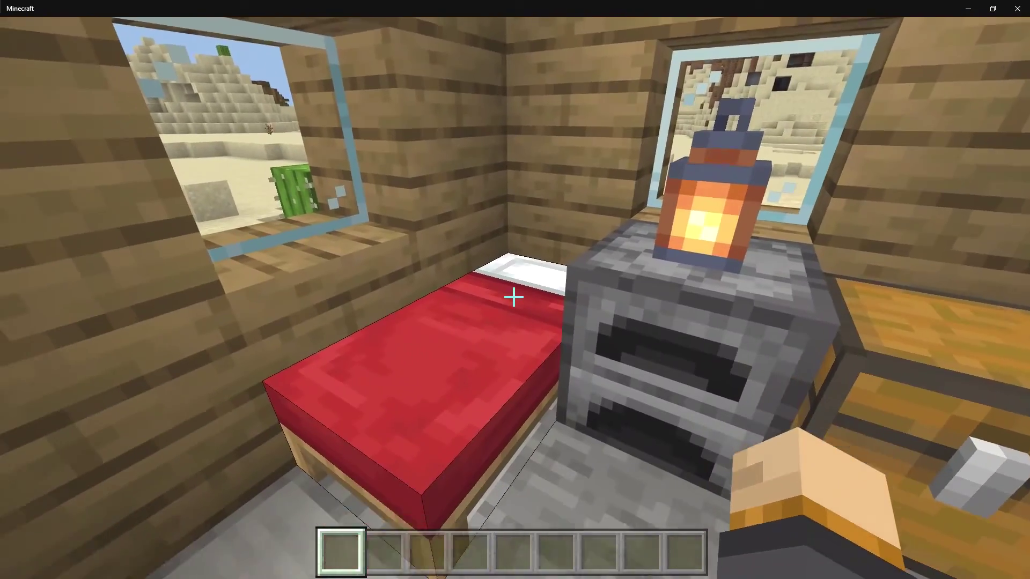
pyautogui.press('w')
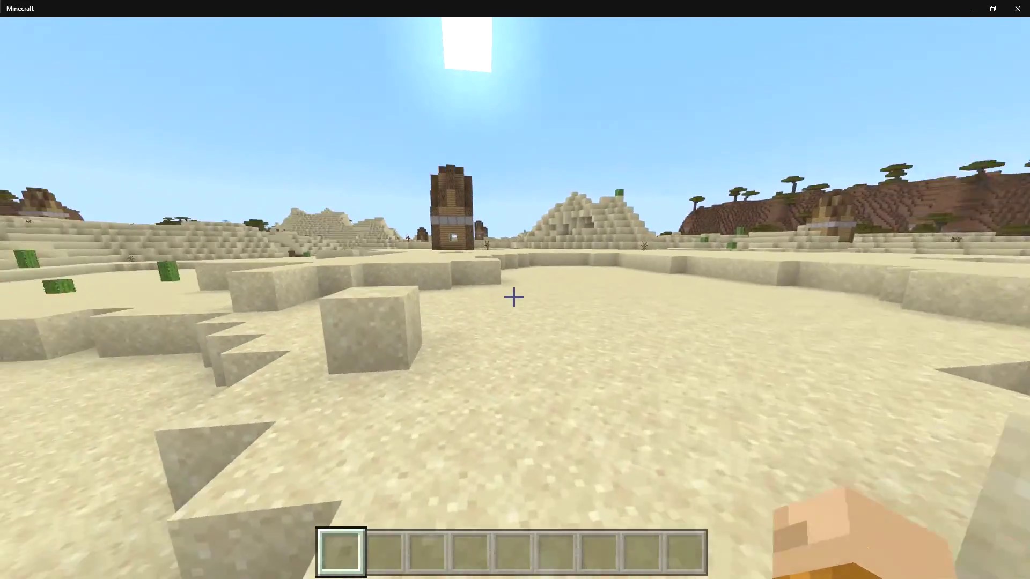
# - Walk past a wooden house and up the sand ledge to overlook the ravine and river
pyautogui.press('w')
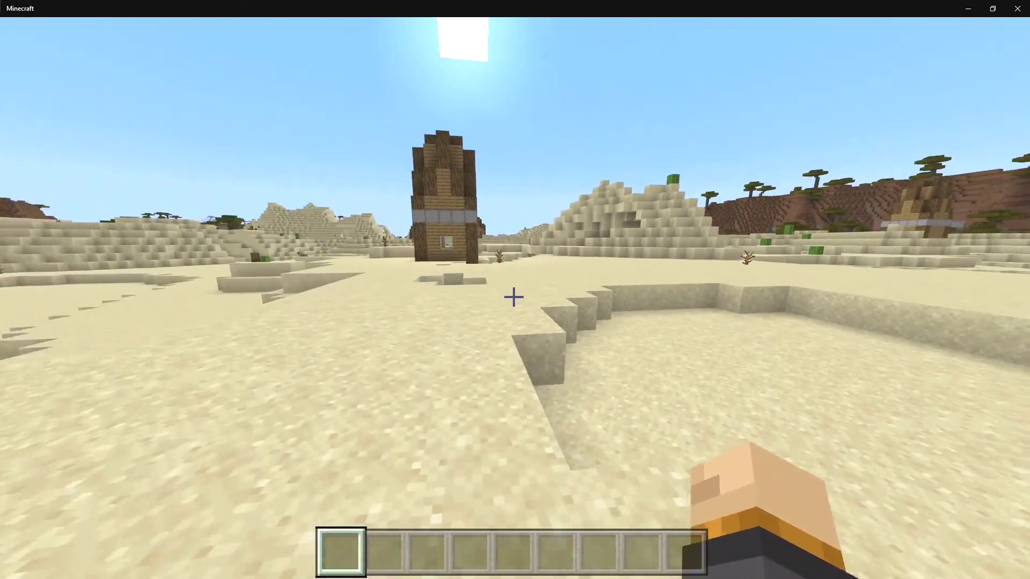
pyautogui.press('w')
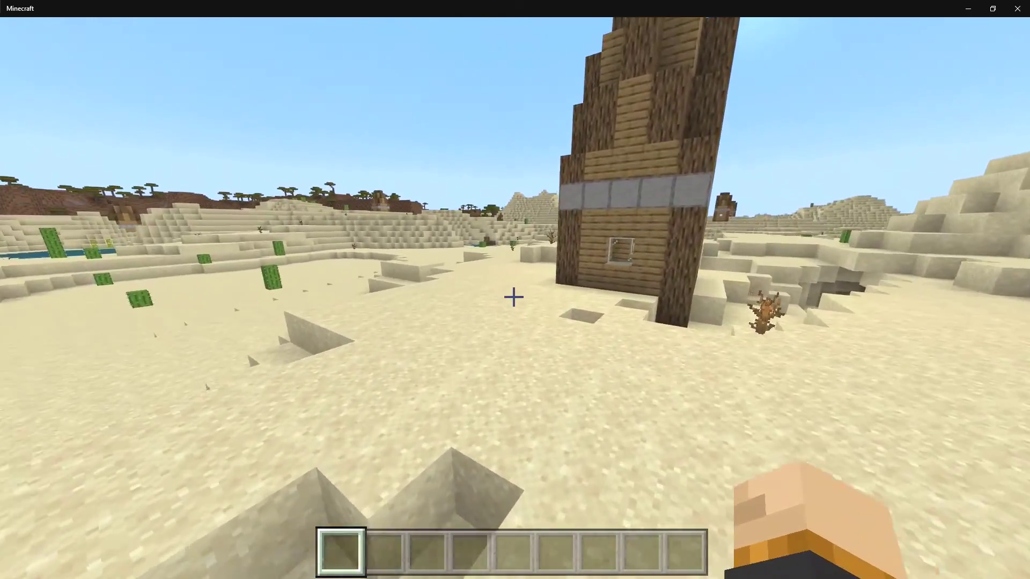
pyautogui.press('w')
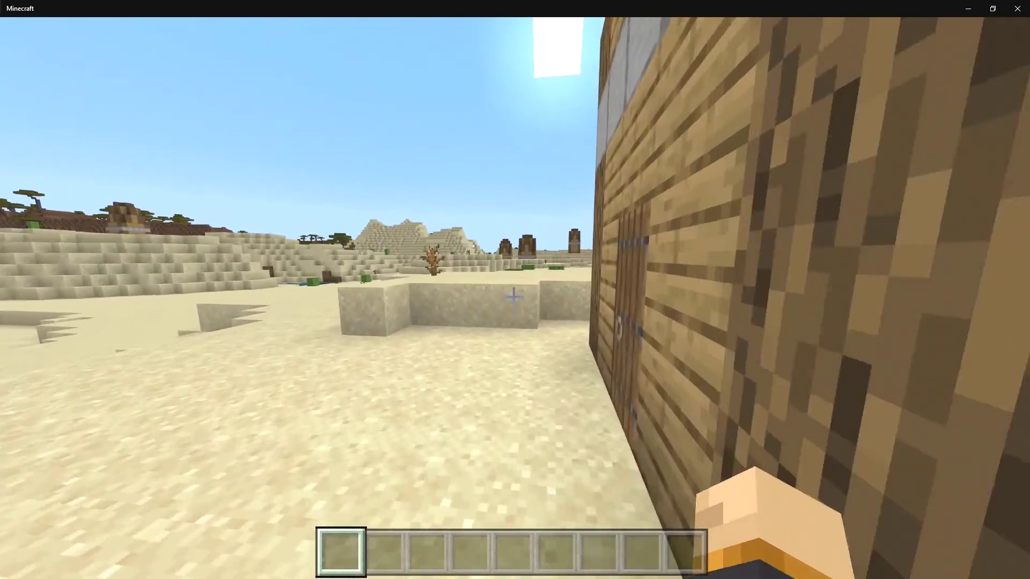
pyautogui.press('w')
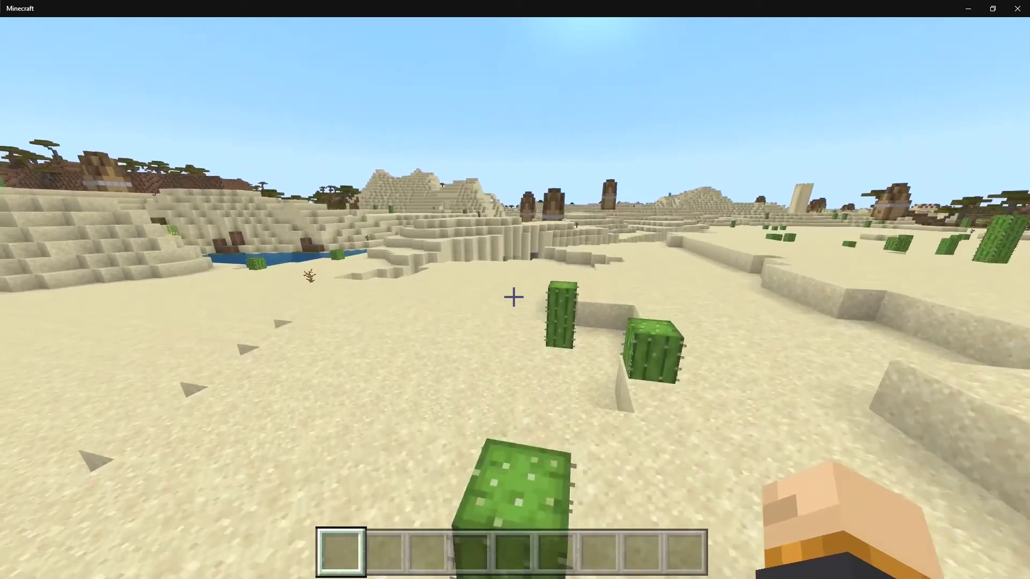
pyautogui.press('w')
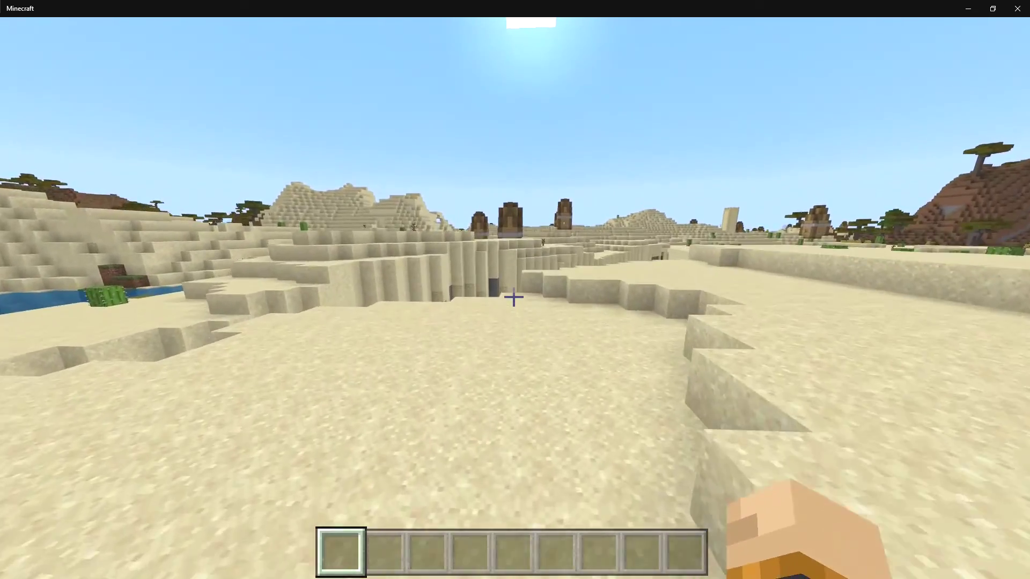
pyautogui.press('w')
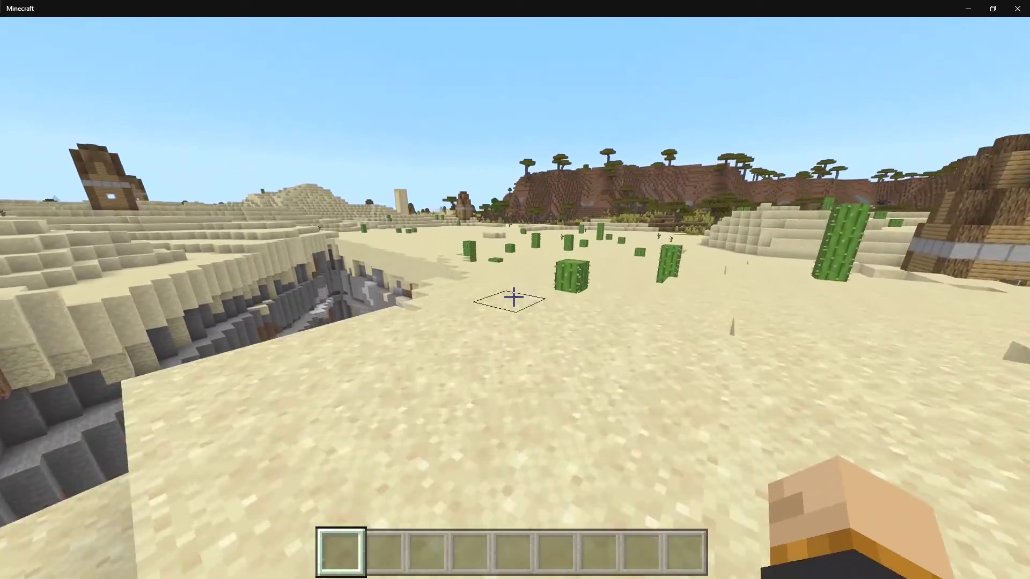
pyautogui.press('w')
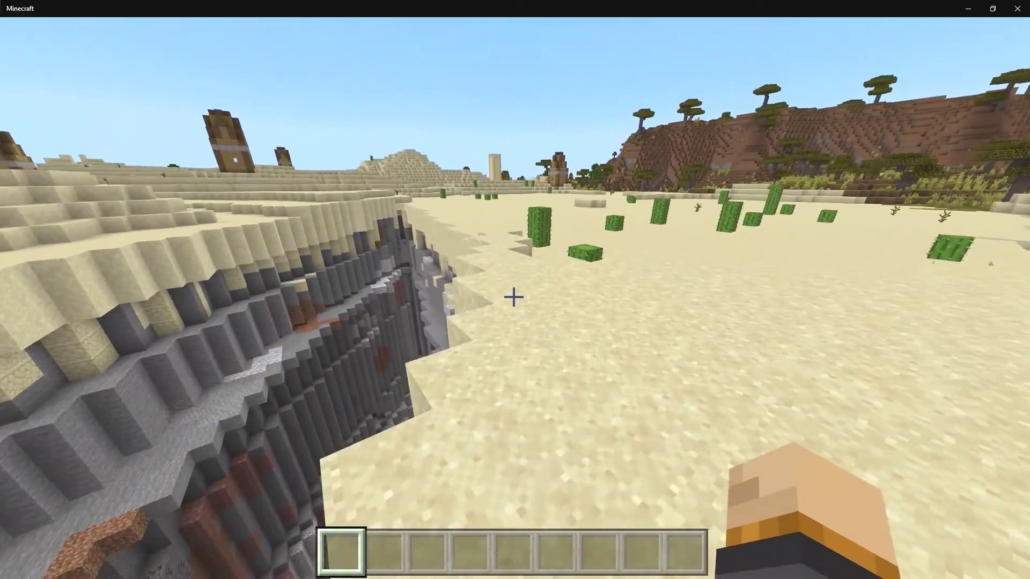
pyautogui.press('w')
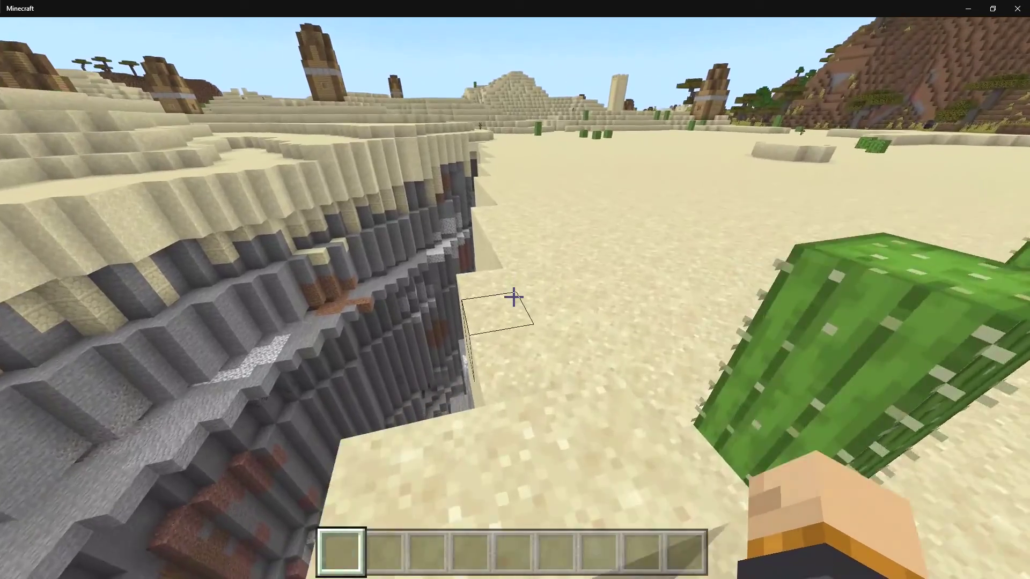
pyautogui.press('w')
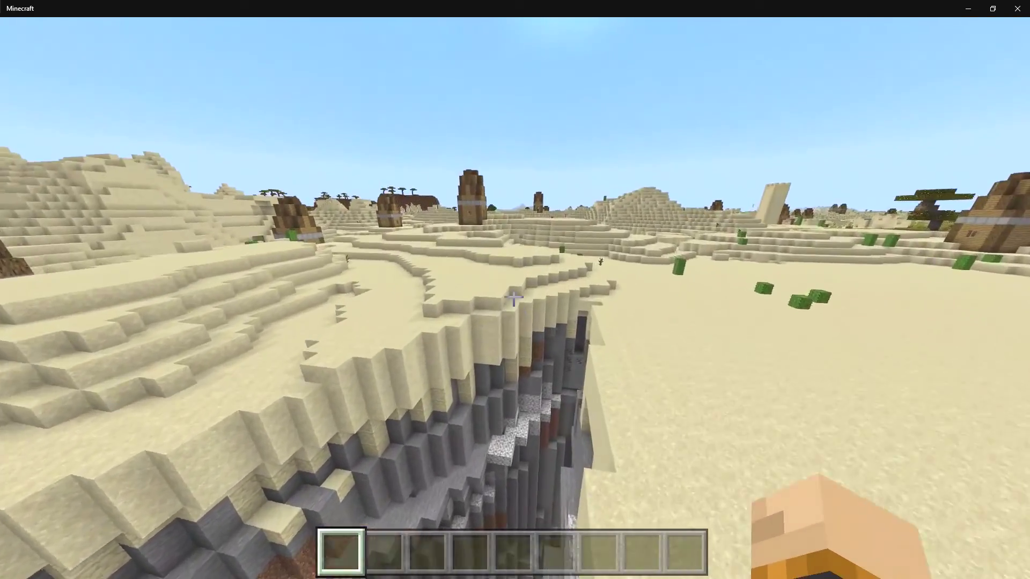
# - Cross the river and sand ridge, viewing more wooden houses scattered across the desert
pyautogui.press('w')
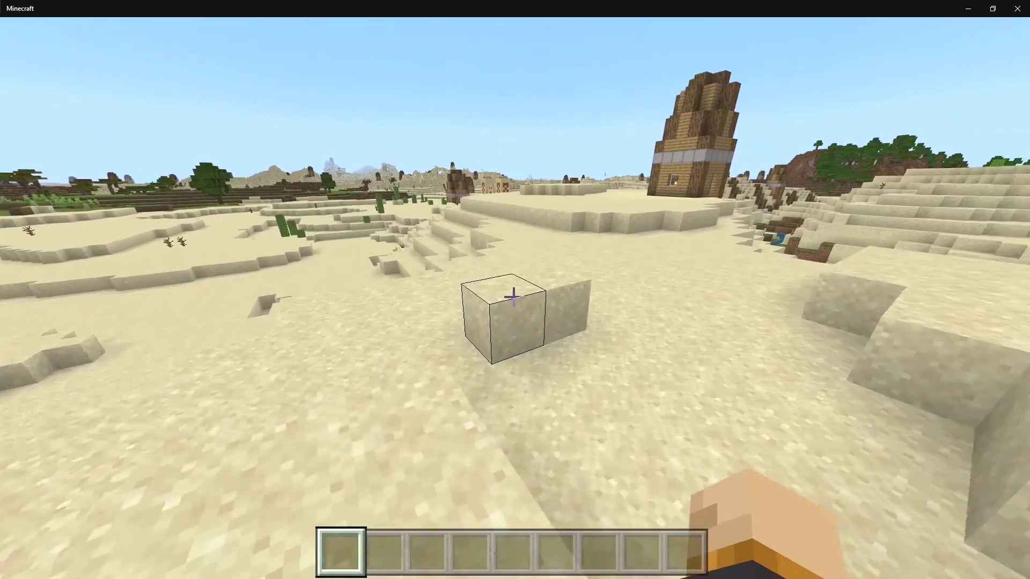
pyautogui.press('w')
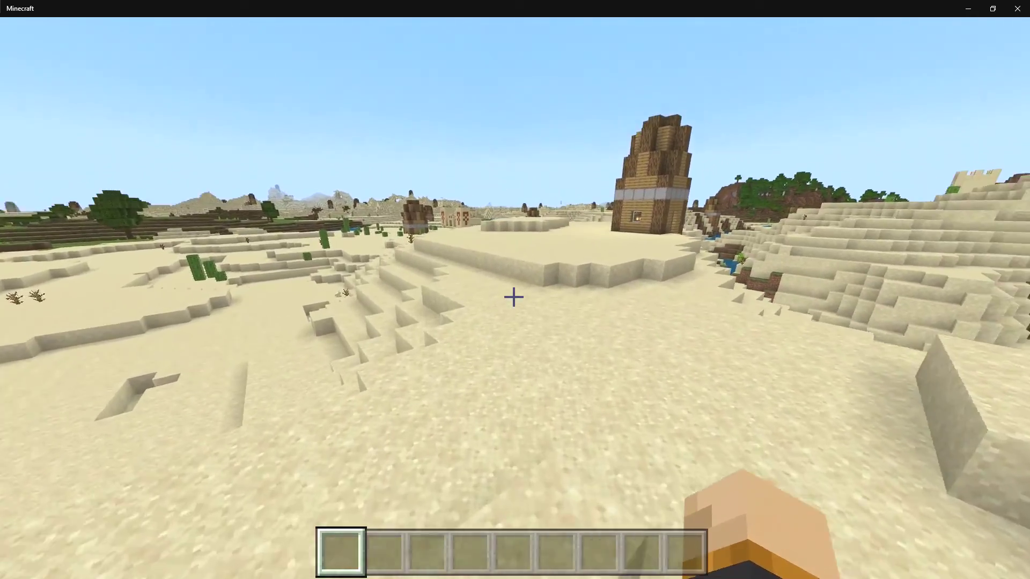
pyautogui.press('w')
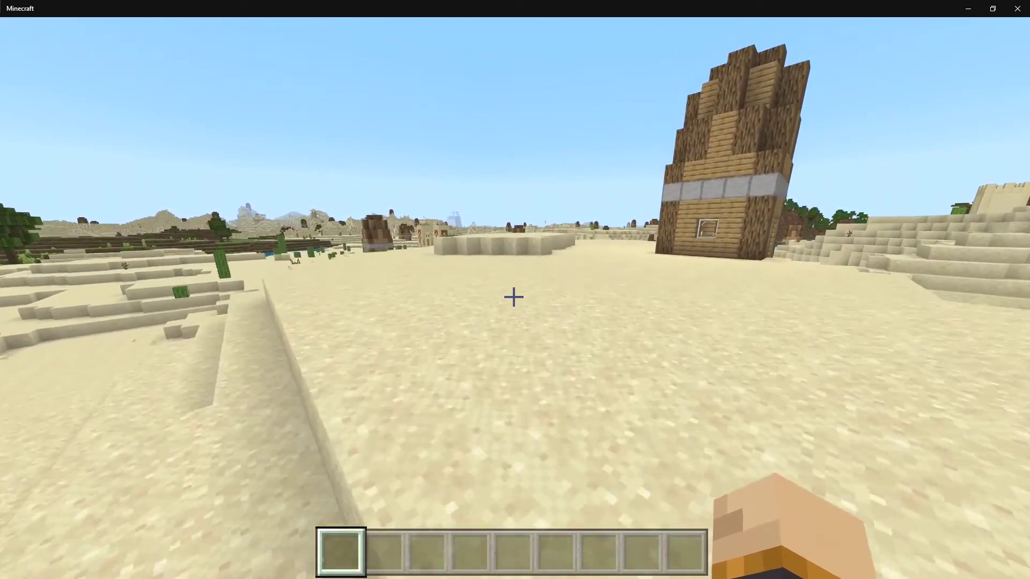
pyautogui.press('w')
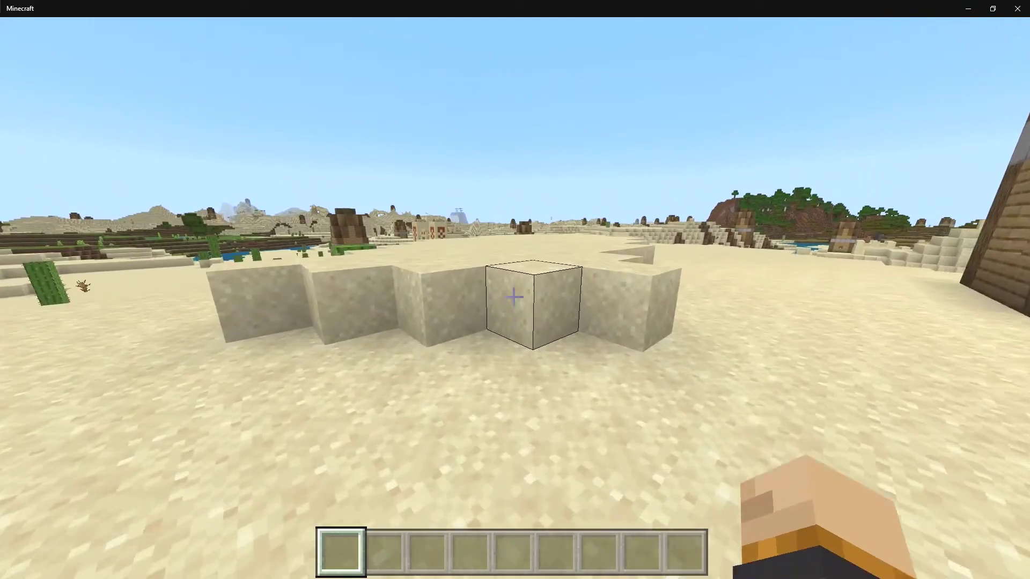
pyautogui.press('w')
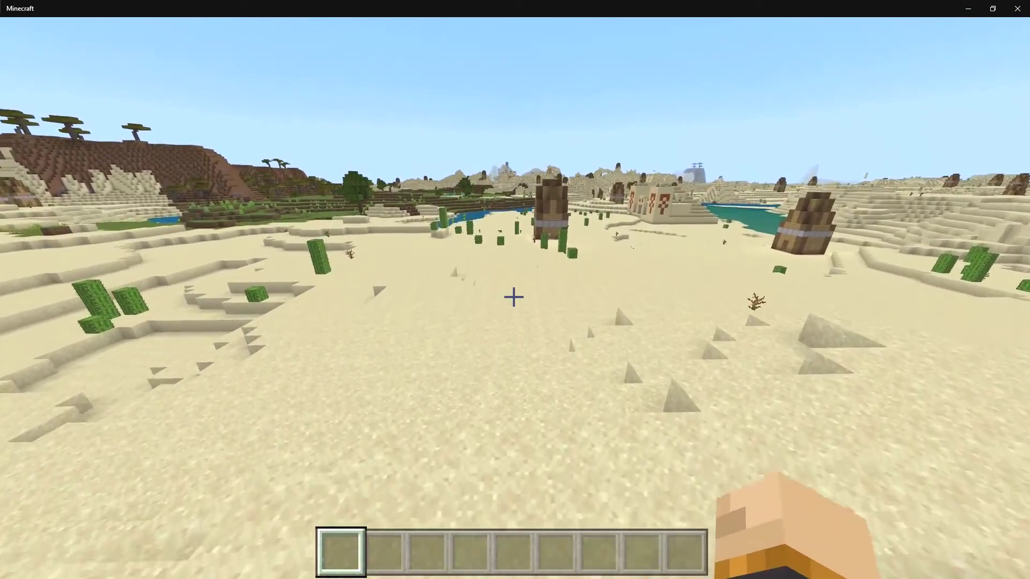
pyautogui.press('w')
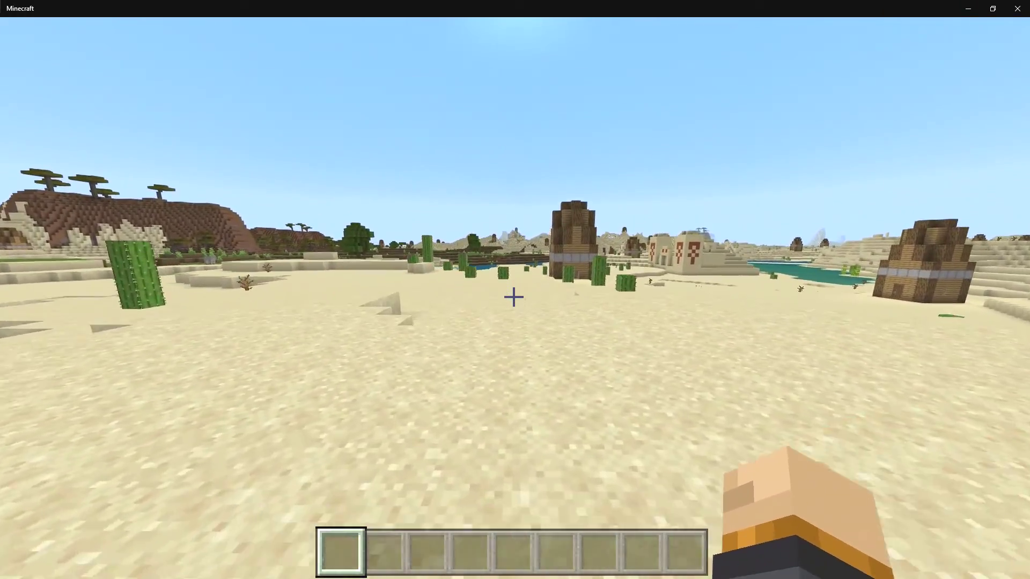
pyautogui.press('w')
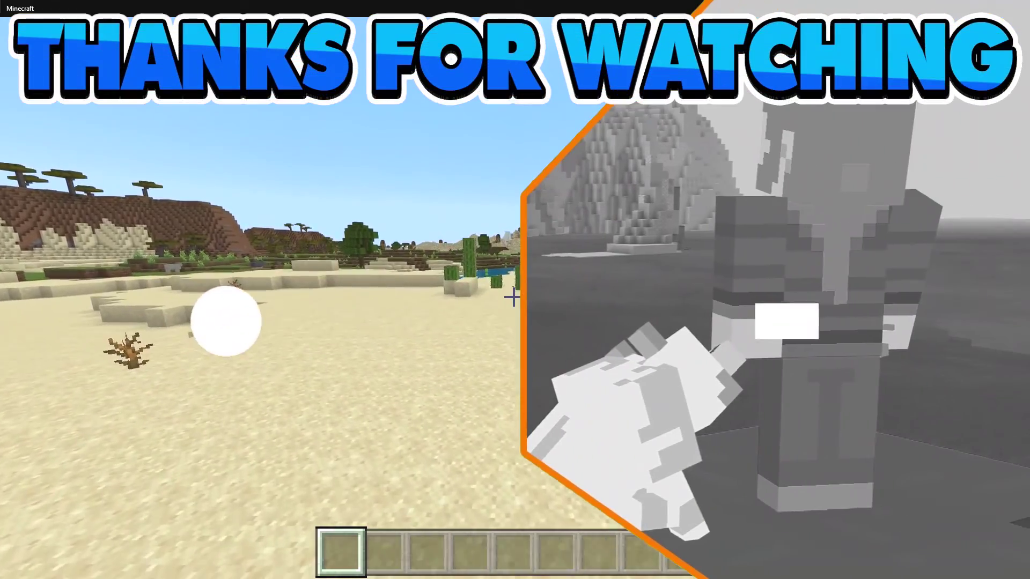
pyautogui.press('w')
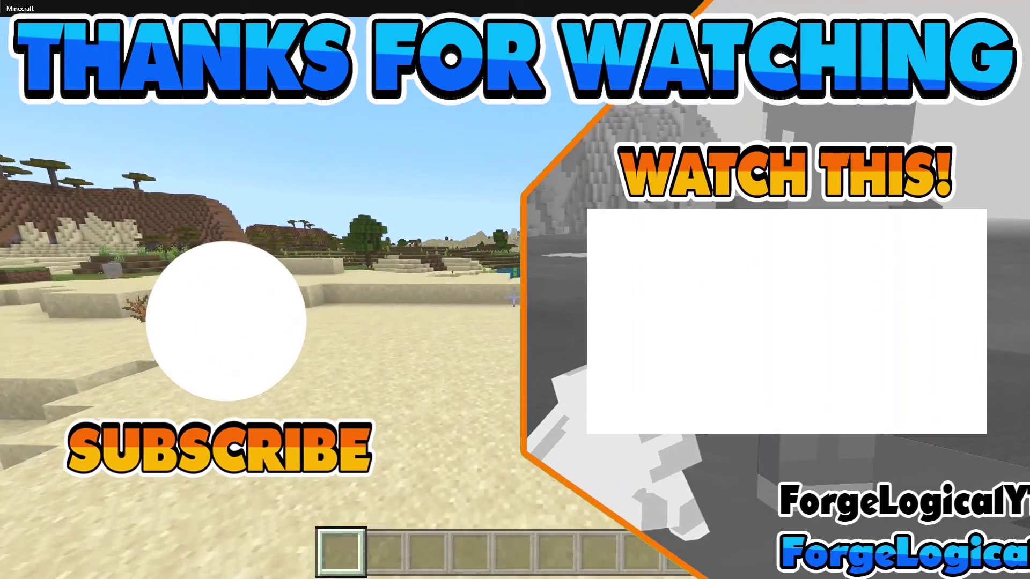
pyautogui.press('w')
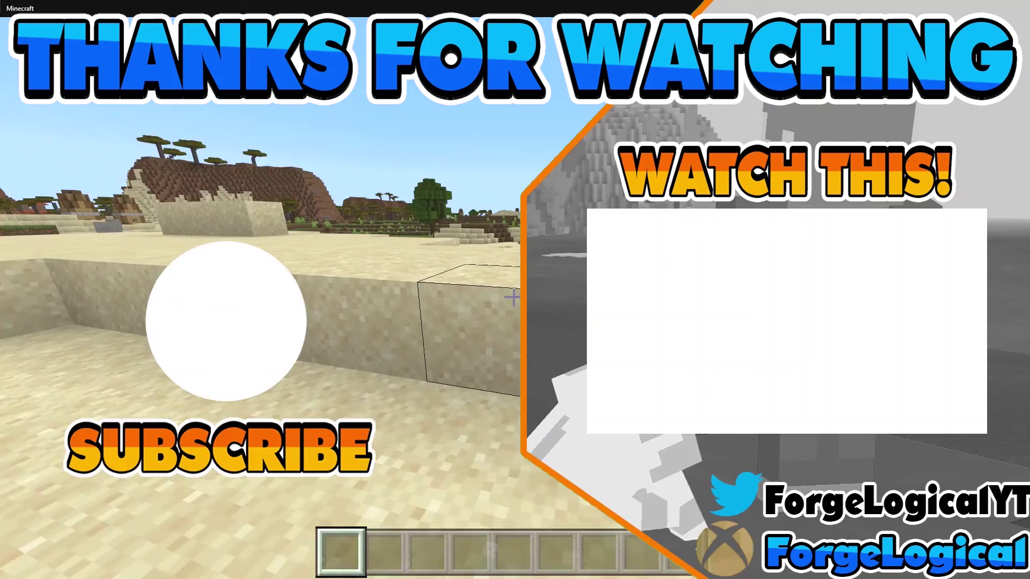